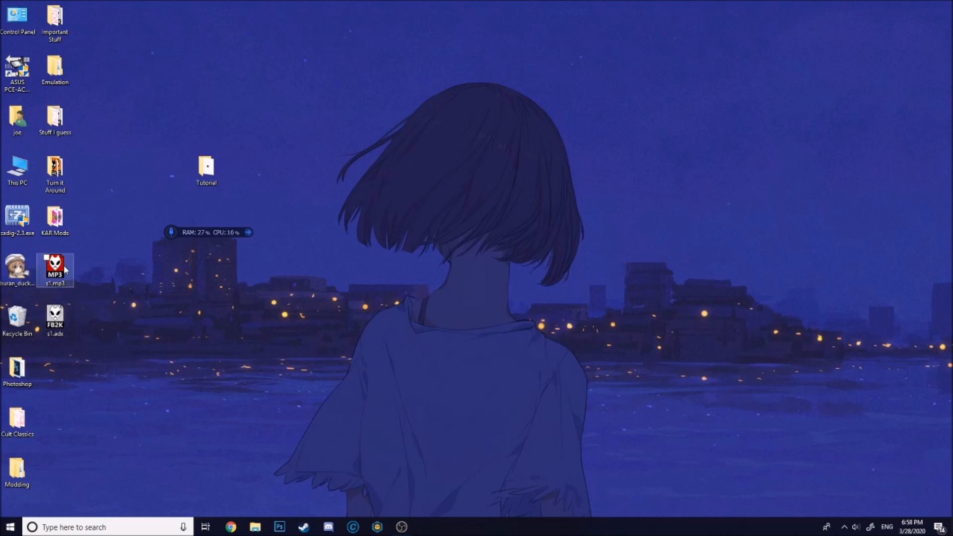
# Play the desktop file s1.adx in foobar2000 and close the player.
pyautogui.doubleClick(70, 322)
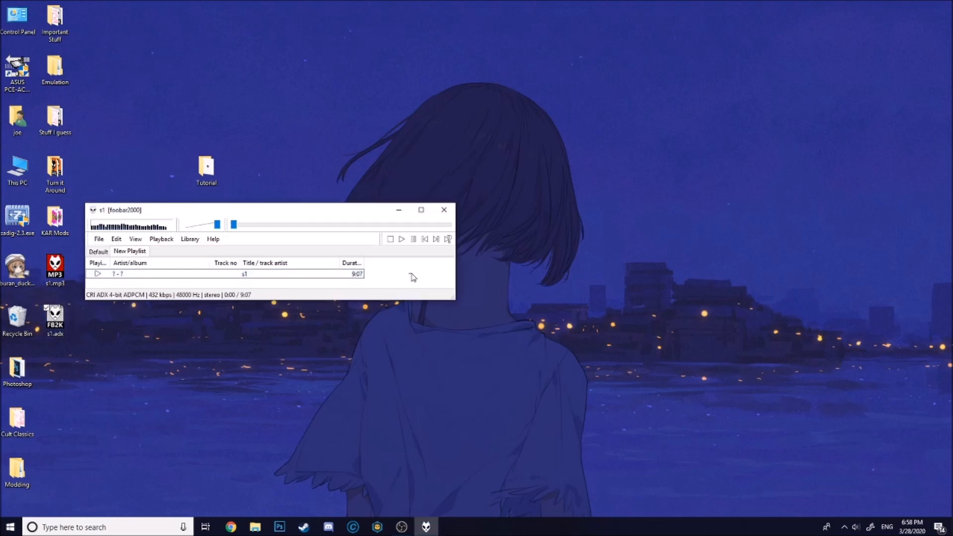
pyautogui.click(444, 211)
# Launch PES Sound File Converter, load s1.mp3 from the desktop for MP3 to ADX conversion, and proceed to the conversion settings.
pyautogui.click(69, 530)
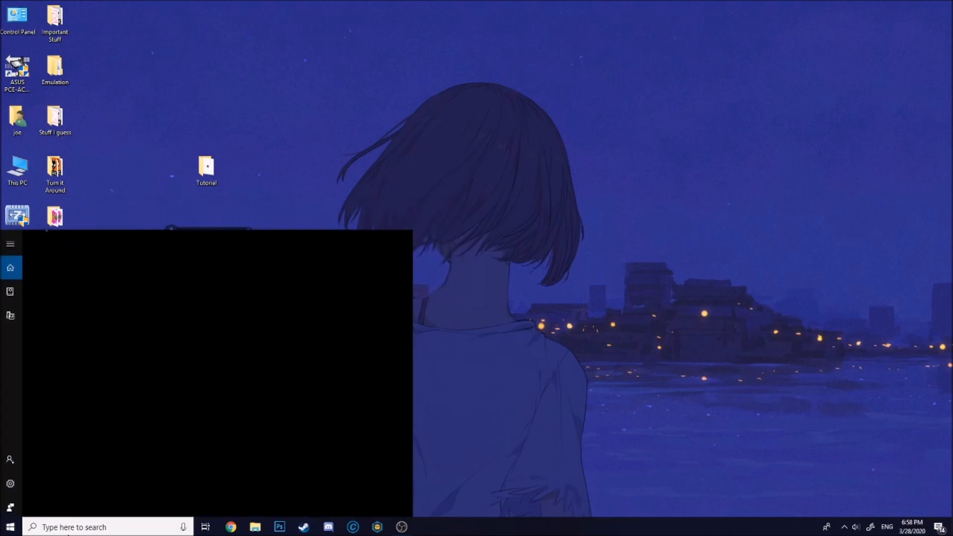
pyautogui.write('pes')
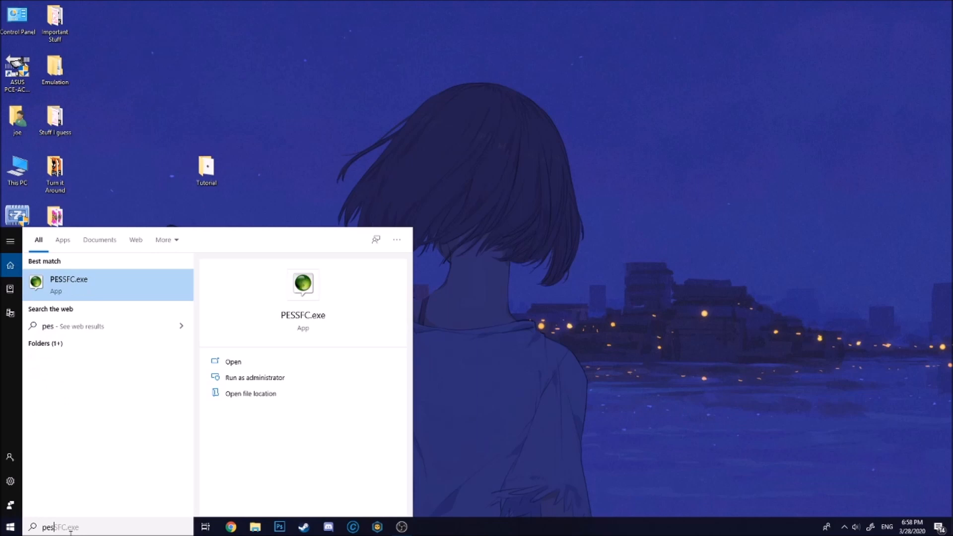
pyautogui.press('Return')
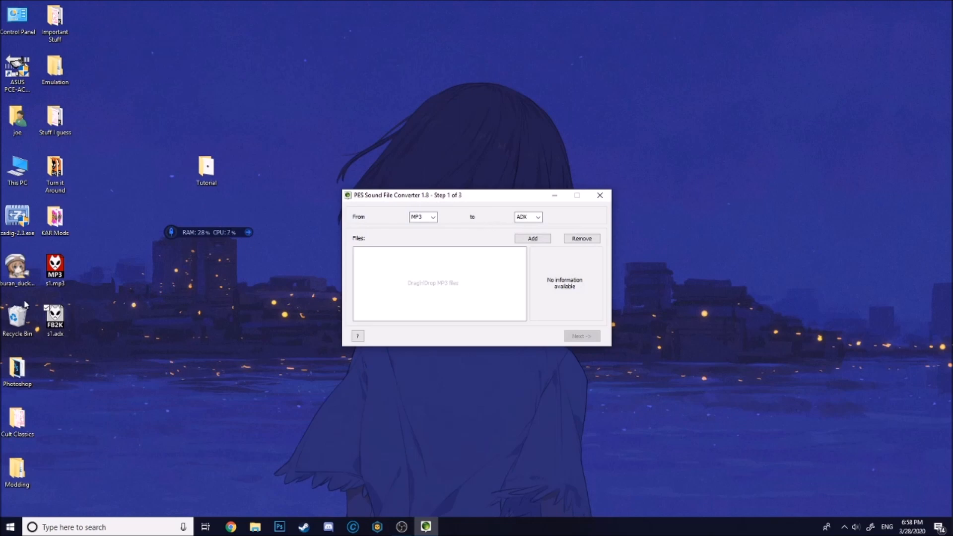
pyautogui.moveTo(64, 266); pyautogui.dragTo(410, 277)
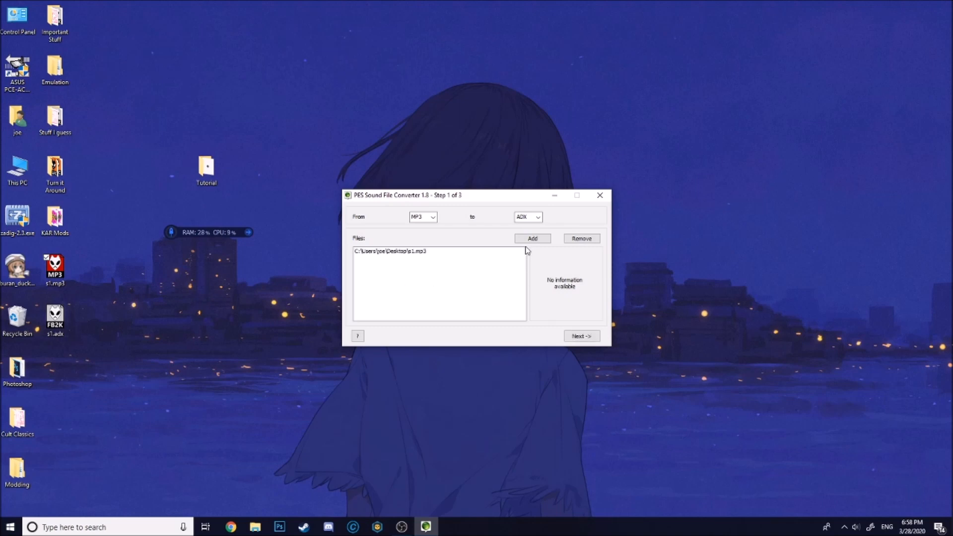
pyautogui.click(580, 338)
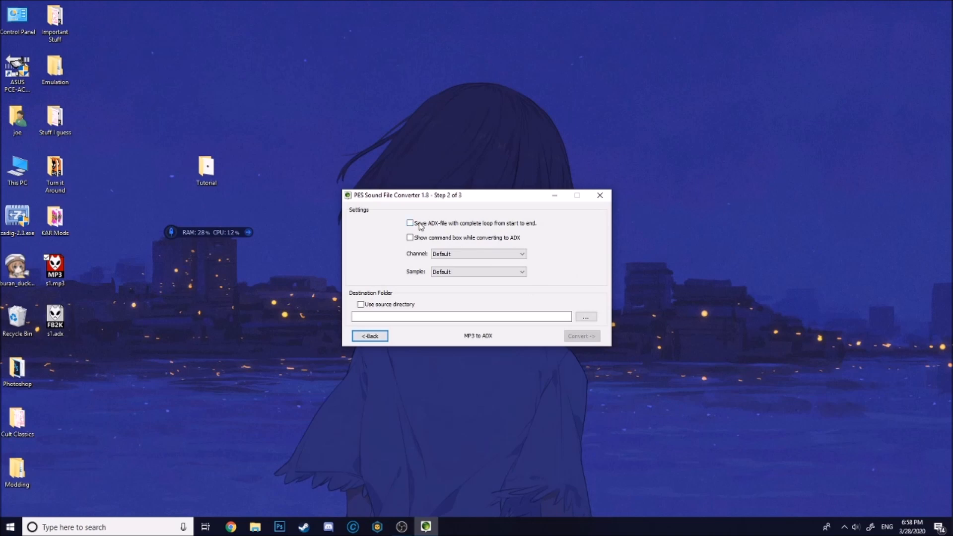
# Configure the ADX output with a complete loop, a 48000 Hz sample rate and the source directory, and close the converter.
pyautogui.click(420, 226)
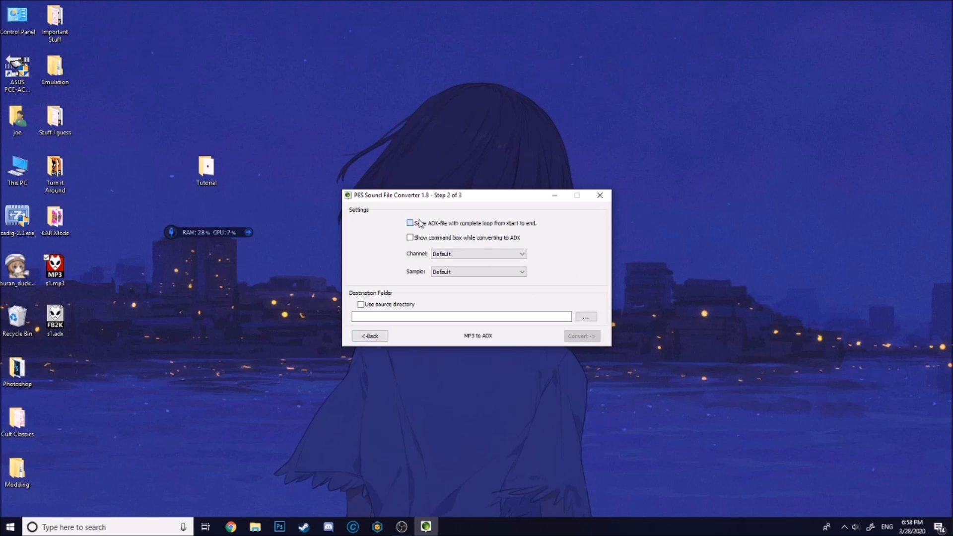
pyautogui.click(468, 272)
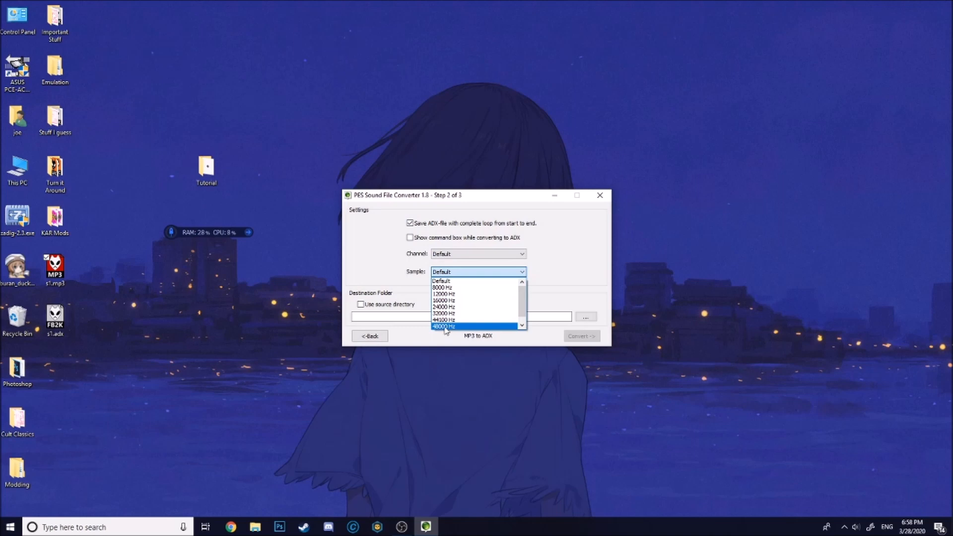
pyautogui.click(444, 327)
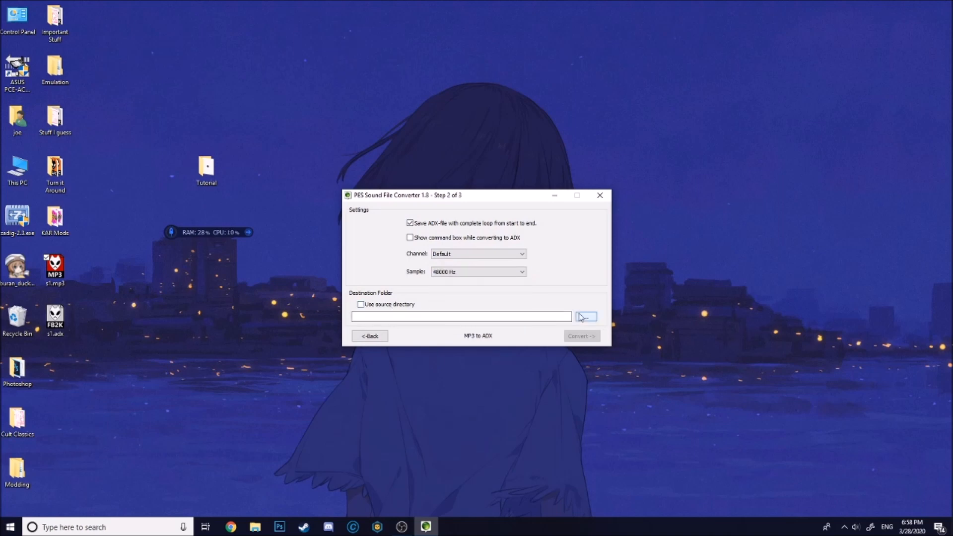
pyautogui.click(584, 317)
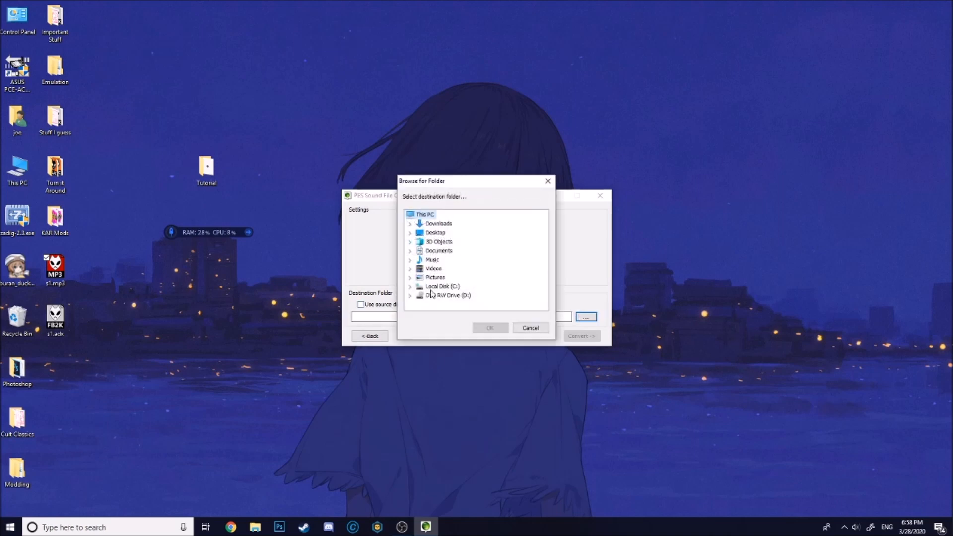
pyautogui.click(548, 181)
pyautogui.click(374, 305)
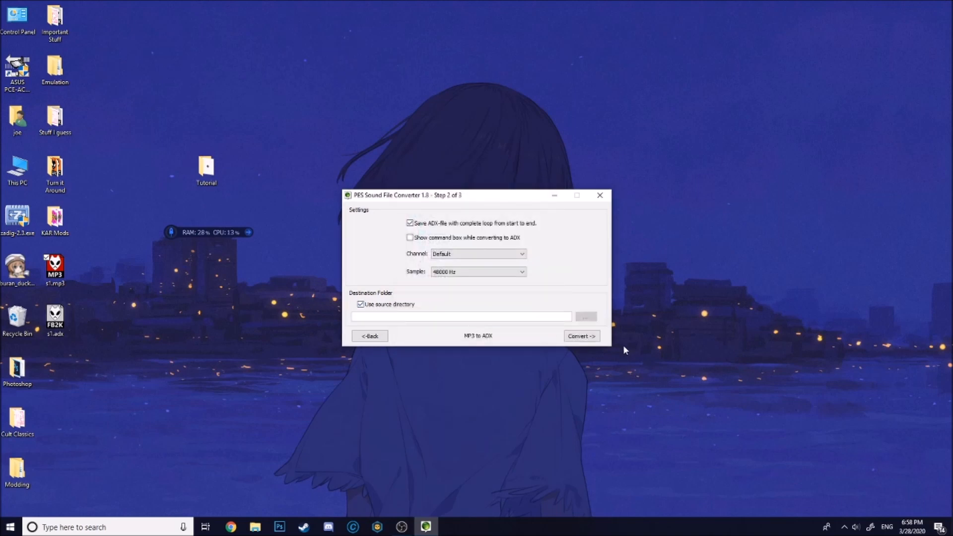
pyautogui.click(581, 340)
pyautogui.click(596, 198)
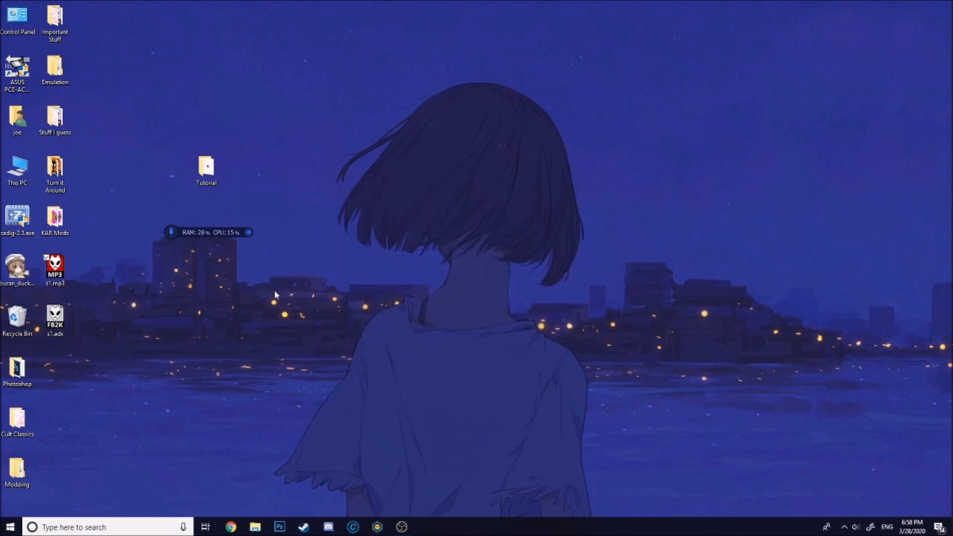
# Open the Tutorial folder from the desktop and move its window clear of the desktop icons.
pyautogui.click(202, 179)
pyautogui.moveTo(203, 179)
pyautogui.mouseDown()
pyautogui.moveTo(240, 213)
pyautogui.moveTo(208, 177)
pyautogui.mouseUp()
pyautogui.doubleClick(208, 179)
pyautogui.moveTo(223, 287); pyautogui.dragTo(534, 134)
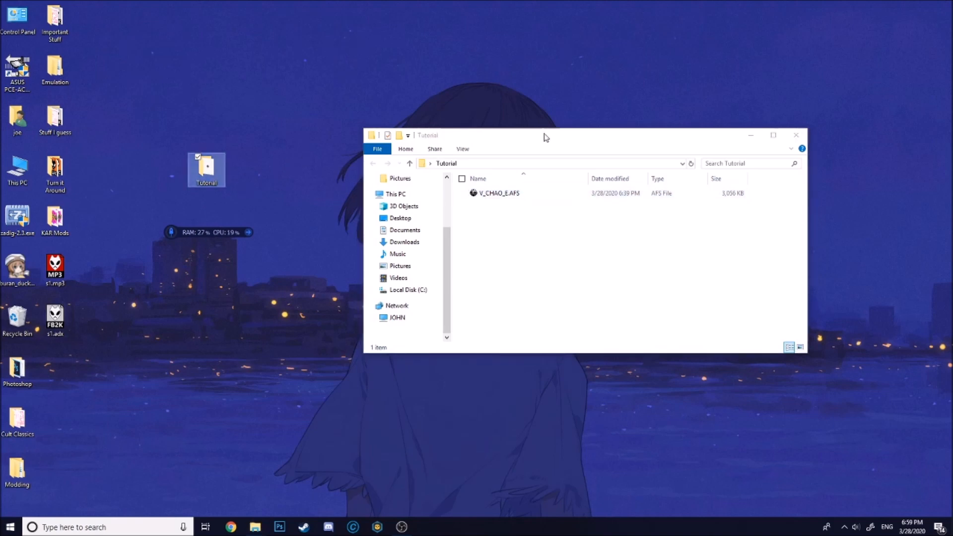
# Launch gcit.exe from the Desktop folder path Modding, Nintendo, Iso Tools, GCit.
pyautogui.click(410, 220)
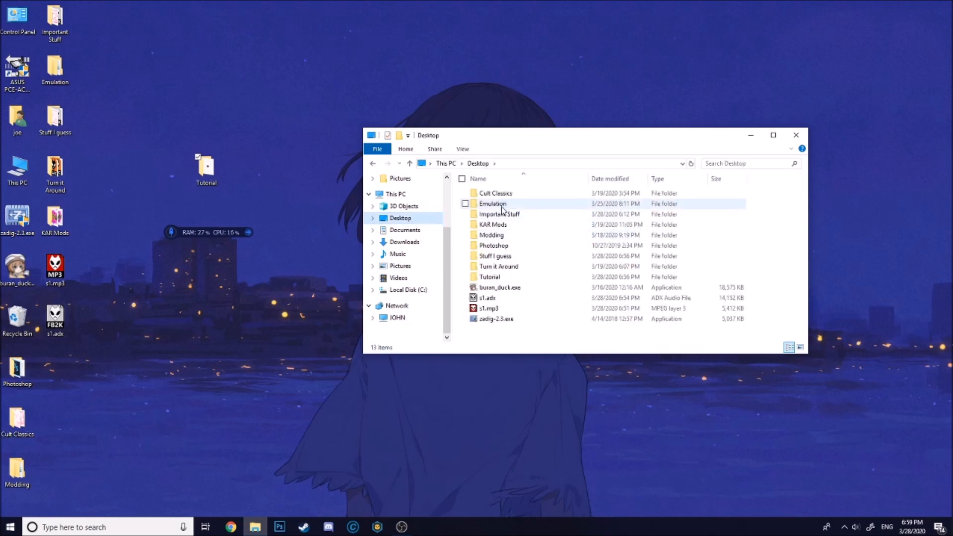
pyautogui.doubleClick(500, 235)
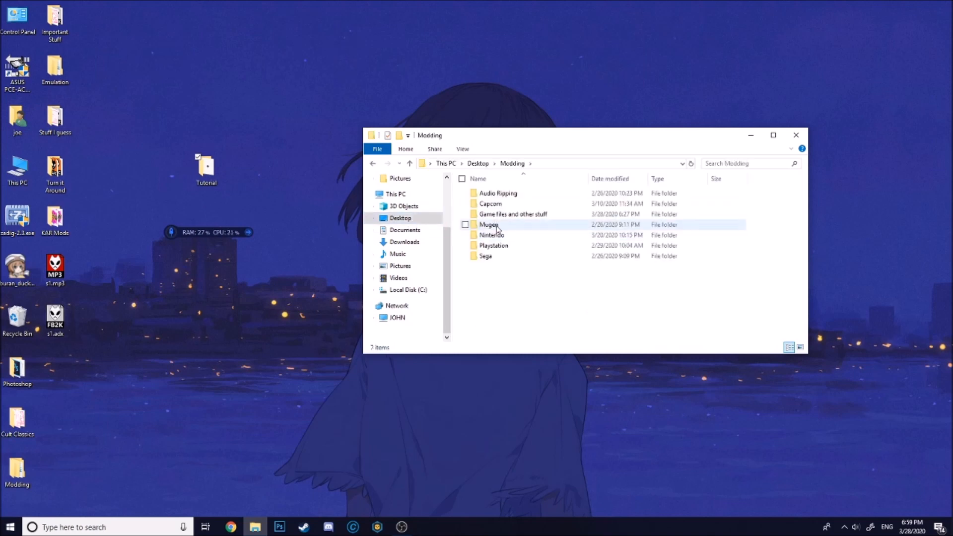
pyautogui.doubleClick(499, 236)
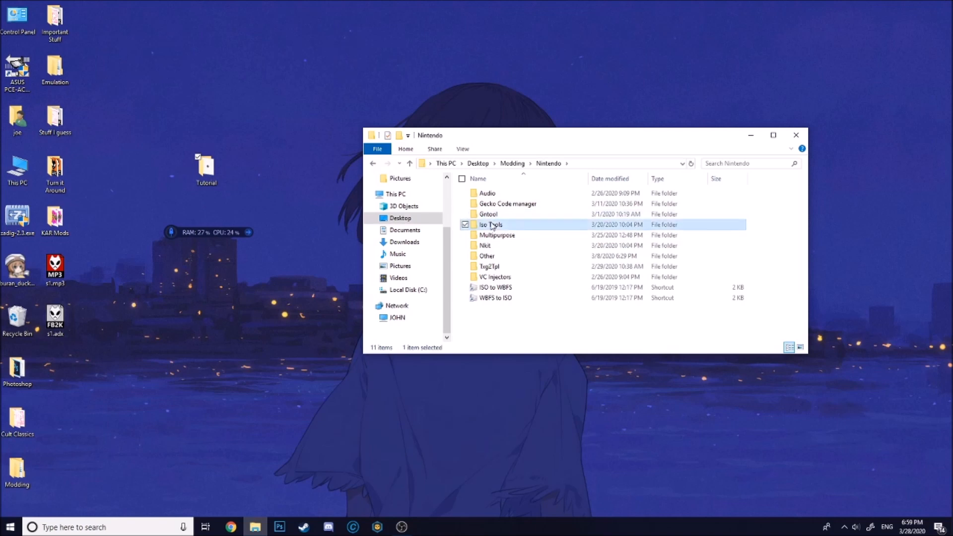
pyautogui.doubleClick(493, 224)
pyautogui.doubleClick(493, 195)
pyautogui.doubleClick(490, 216)
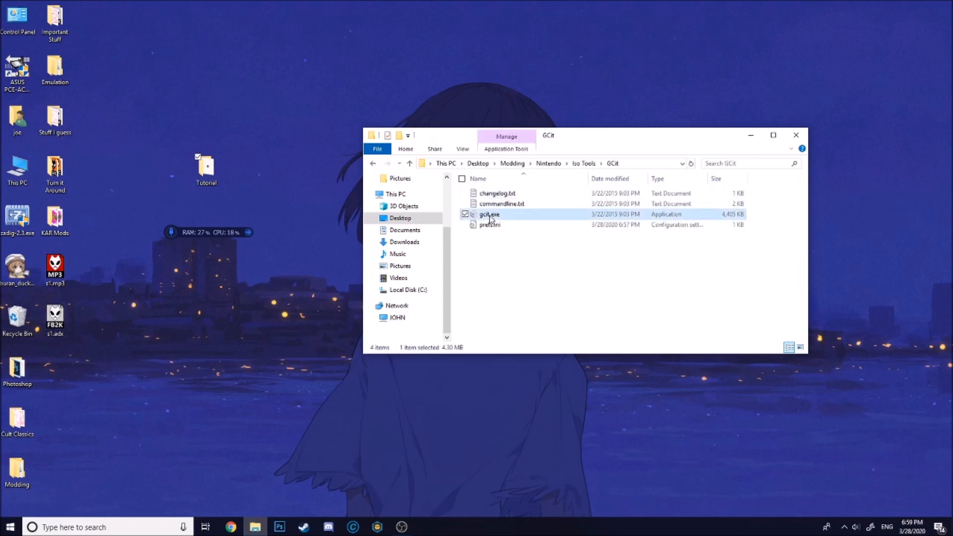
# Load Sonic Riders TE v1.2.5.iso into Gamecube ISO Tool.
pyautogui.click(364, 165)
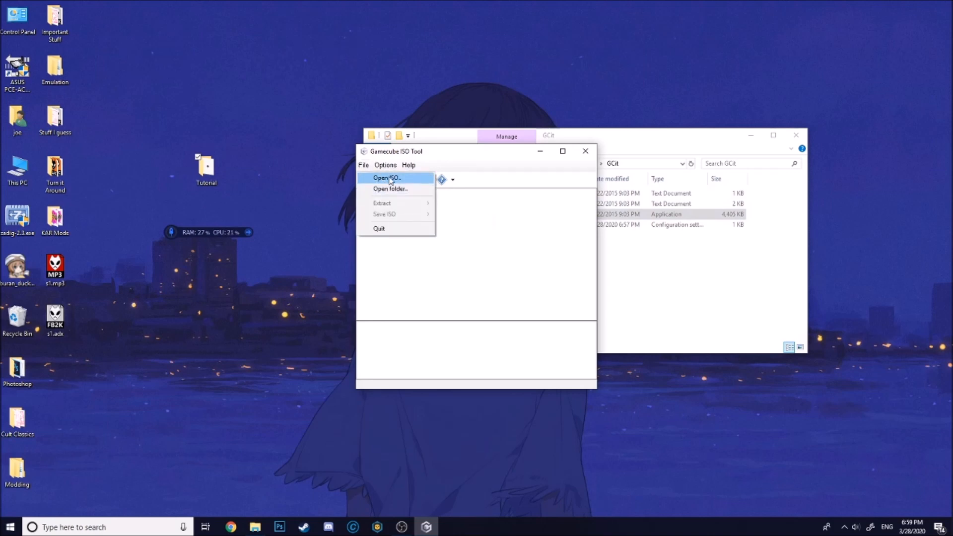
pyautogui.click(387, 178)
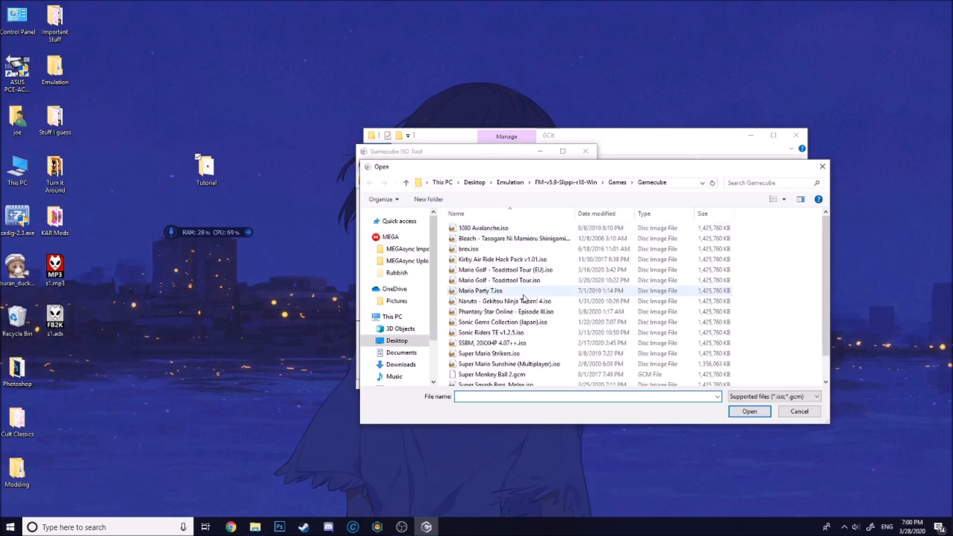
pyautogui.doubleClick(519, 332)
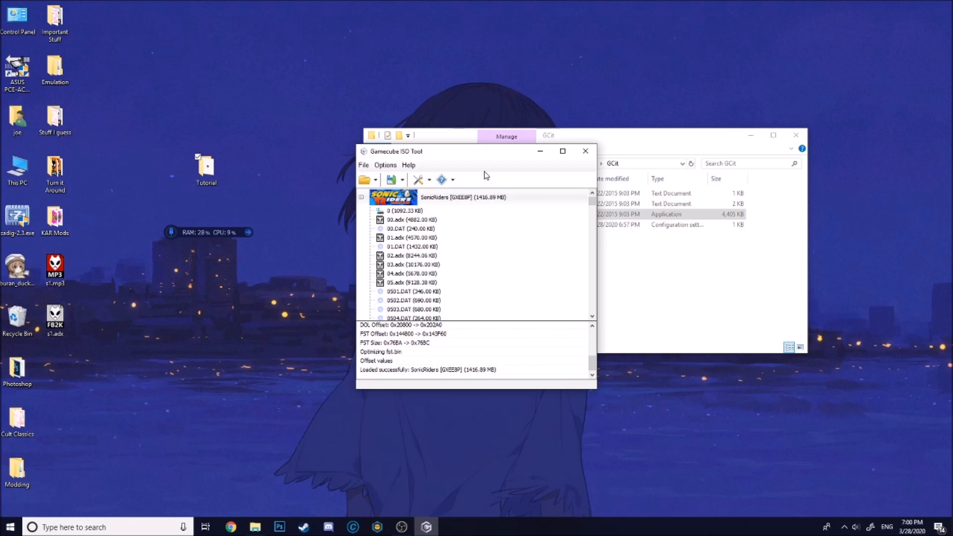
# Extract the contents of the loaded Sonic Riders ISO into the Tutorial folder on the desktop.
pyautogui.click(363, 165)
pyautogui.moveTo(402, 215)
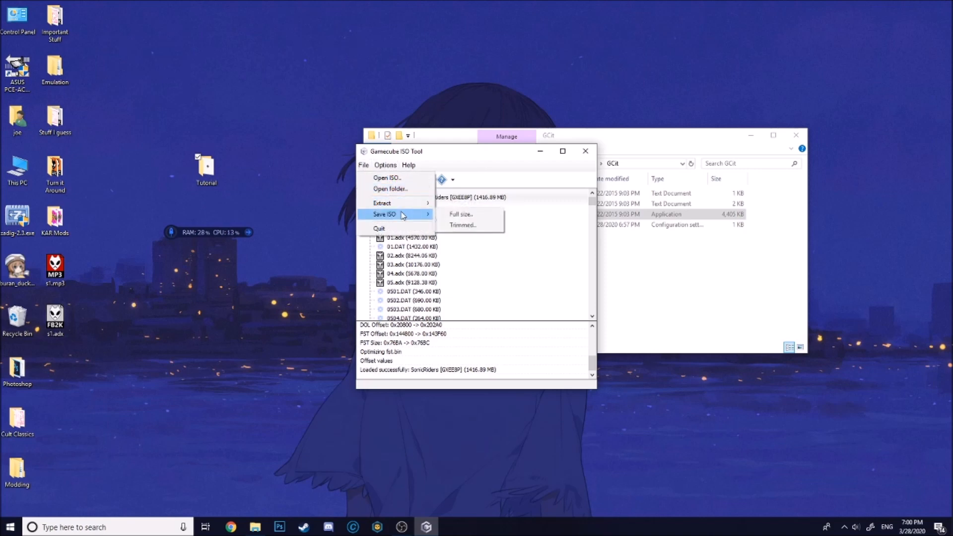
pyautogui.click(467, 203)
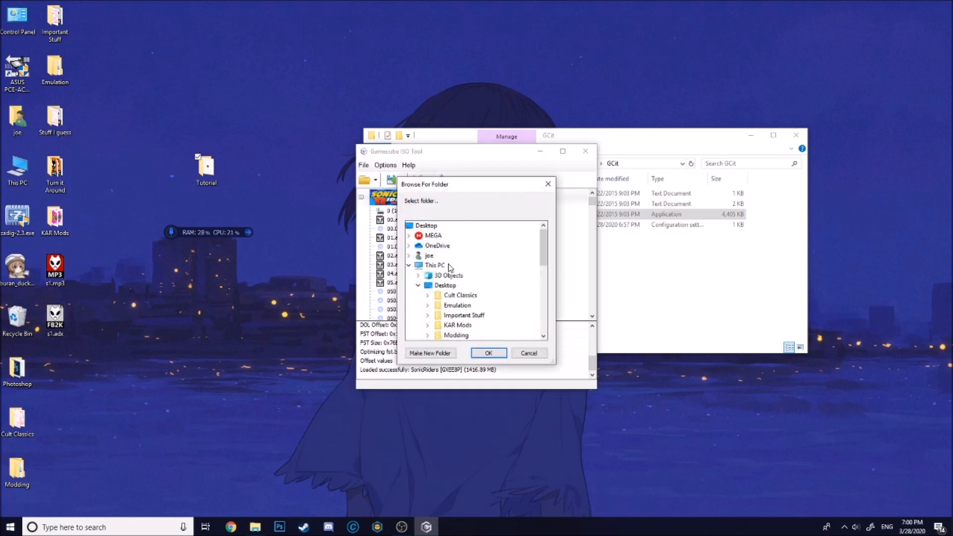
pyautogui.scroll(-4, 452, 268)
pyautogui.scroll(1, 451, 278)
pyautogui.click(454, 285)
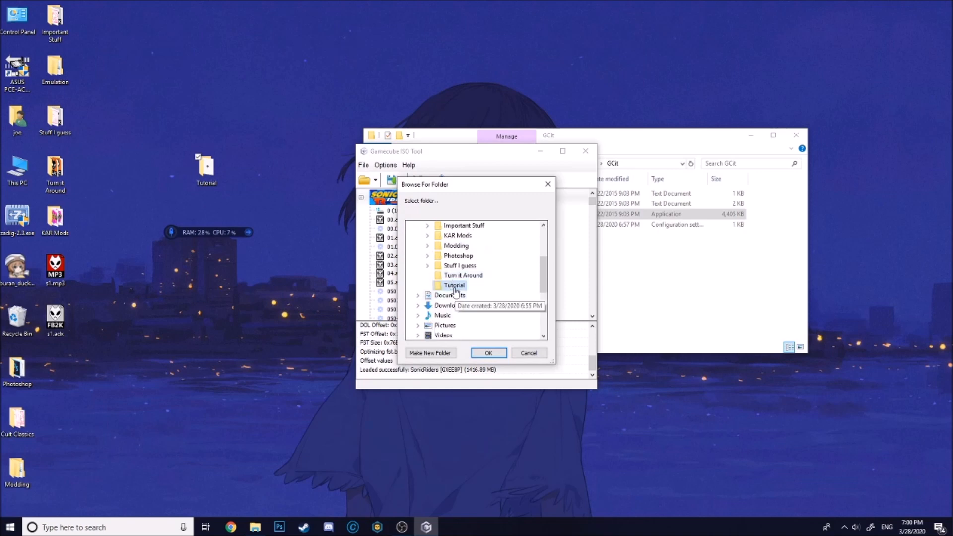
pyautogui.click(487, 353)
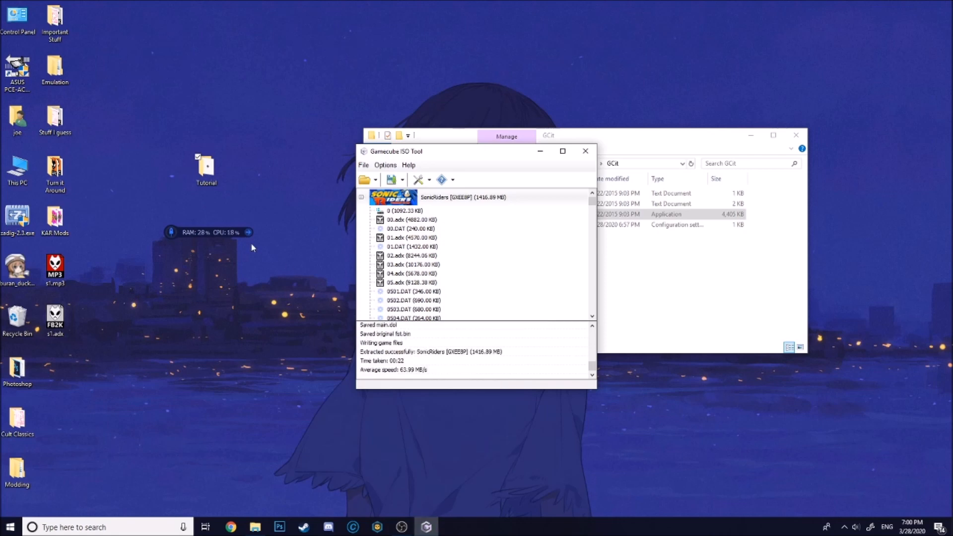
# Open the root folder inside the extracted SonicRiders folder in Tutorial, and close Gamecube ISO Tool.
pyautogui.click(218, 177)
pyautogui.doubleClick(218, 175)
pyautogui.click(570, 206)
pyautogui.doubleClick(570, 207)
pyautogui.doubleClick(570, 207)
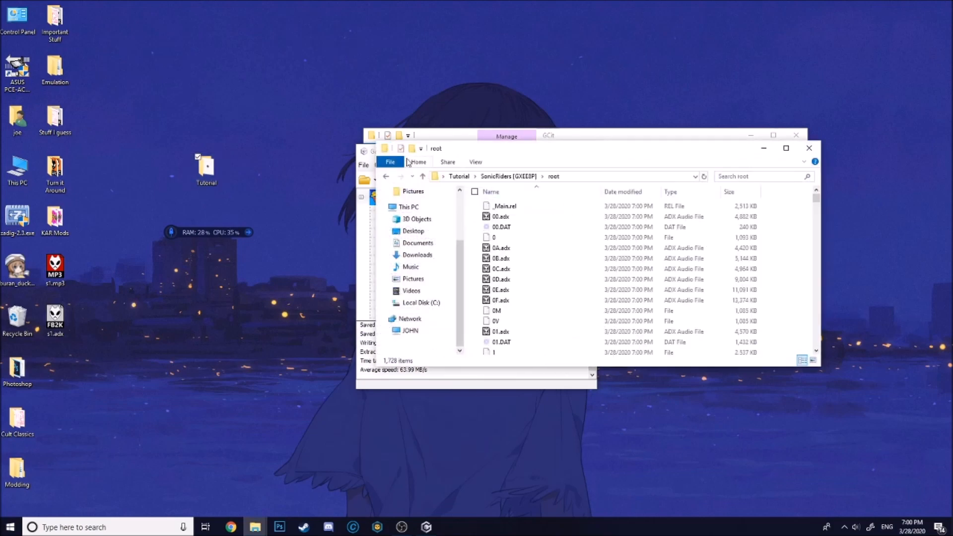
pyautogui.click(366, 151)
pyautogui.click(591, 151)
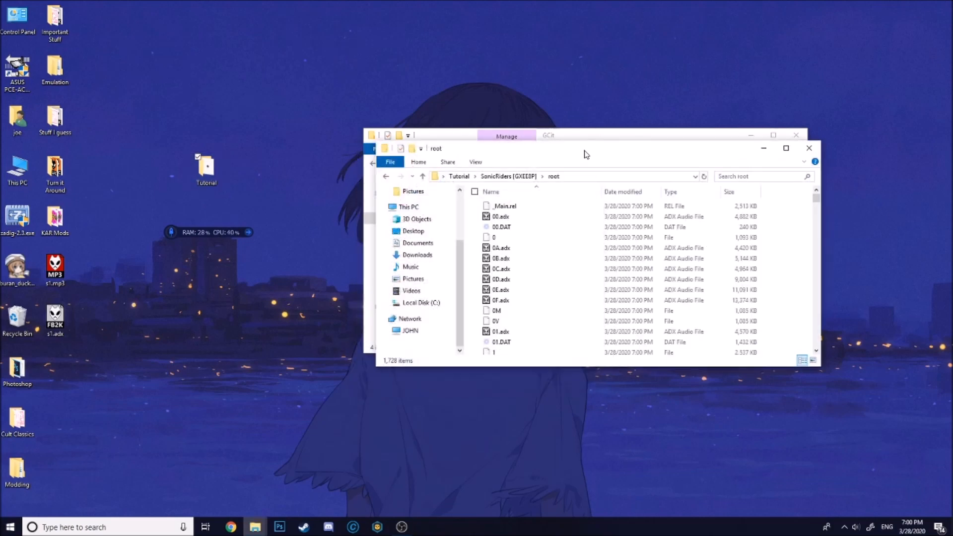
# Examine the extracted game files in the root folder through to the end of the list, and close the GCit folder window.
pyautogui.moveTo(584, 155); pyautogui.dragTo(442, 109)
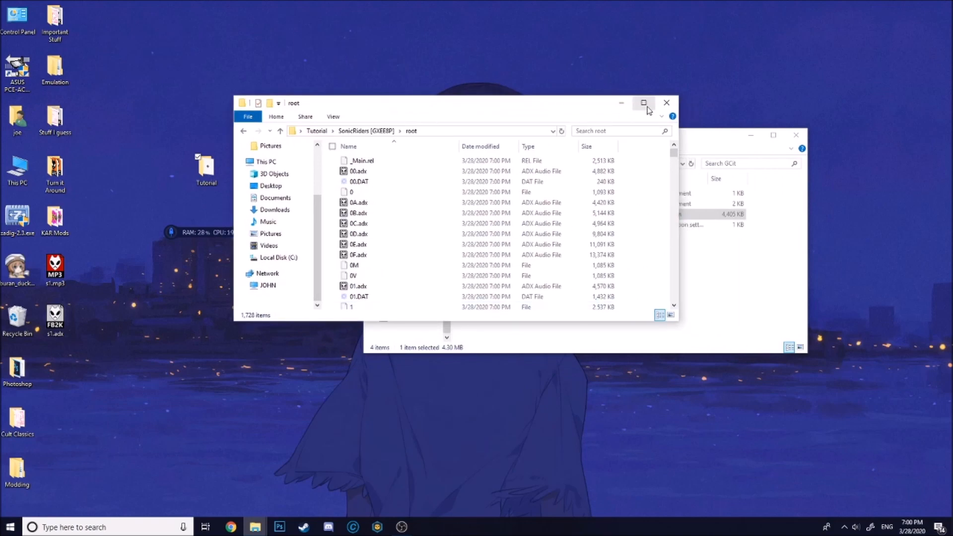
pyautogui.click(644, 103)
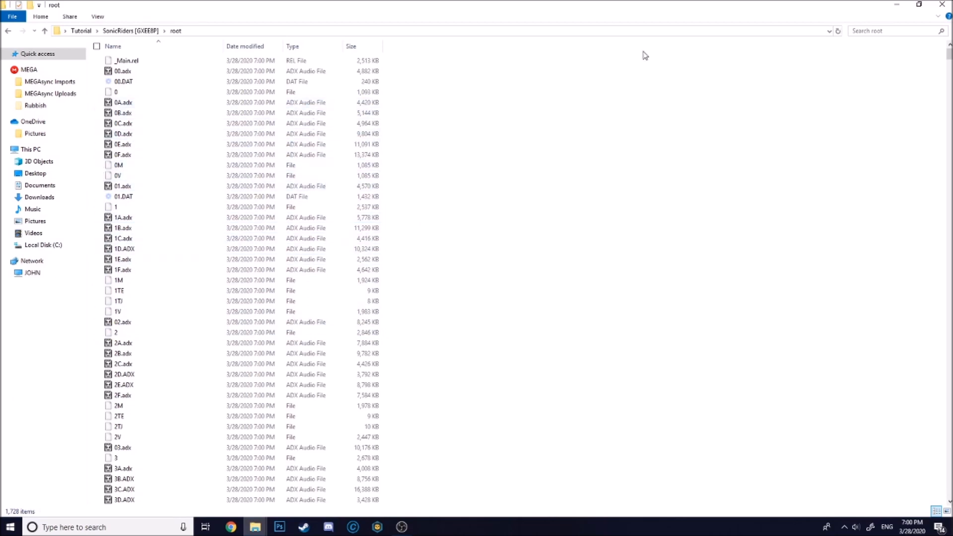
pyautogui.scroll(-20, 642, 185)
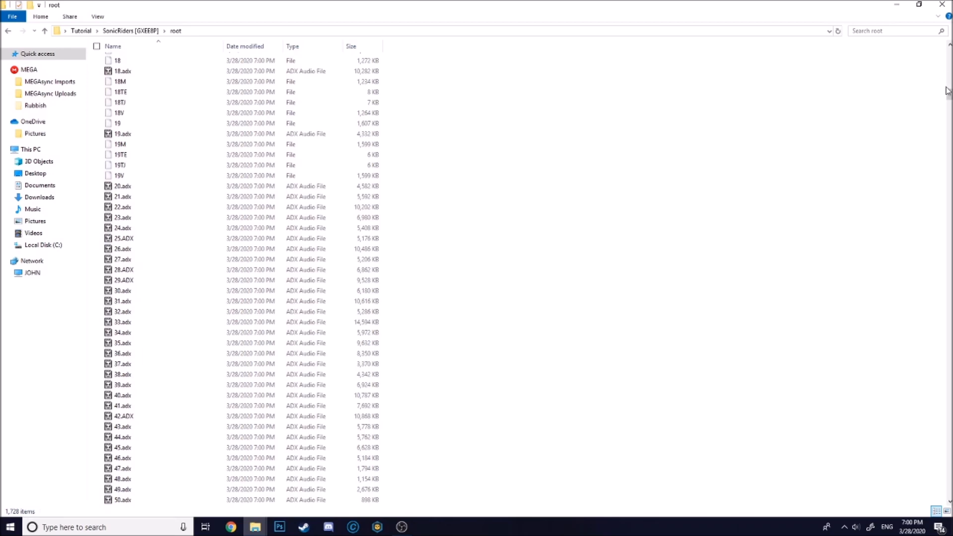
pyautogui.moveTo(948, 97); pyautogui.dragTo(944, 513)
pyautogui.click(920, 4)
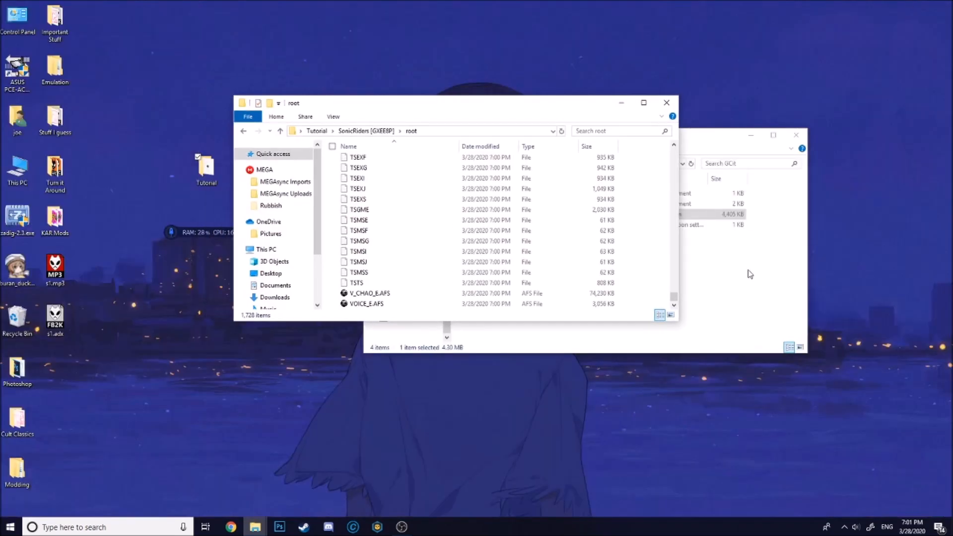
pyautogui.click(748, 272)
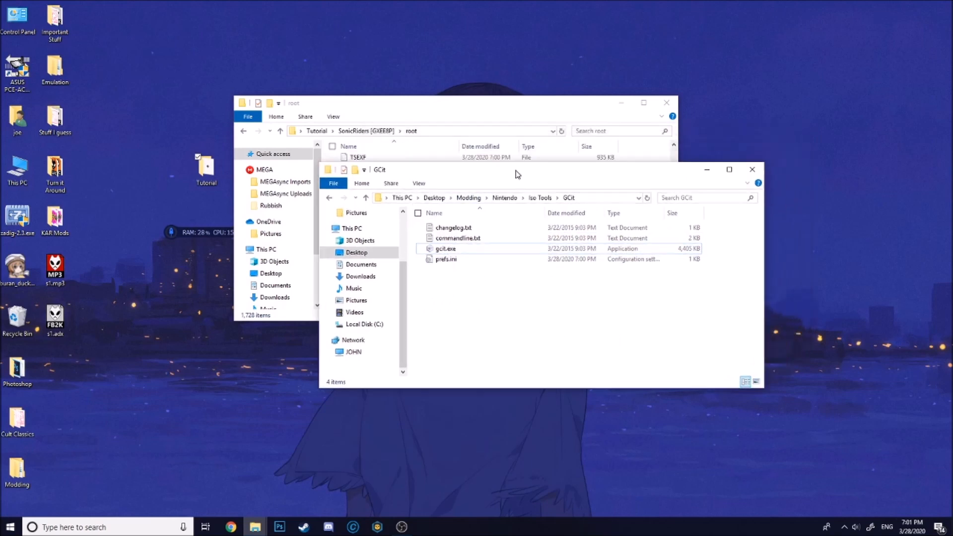
pyautogui.hotkey('ctrl', 'w')
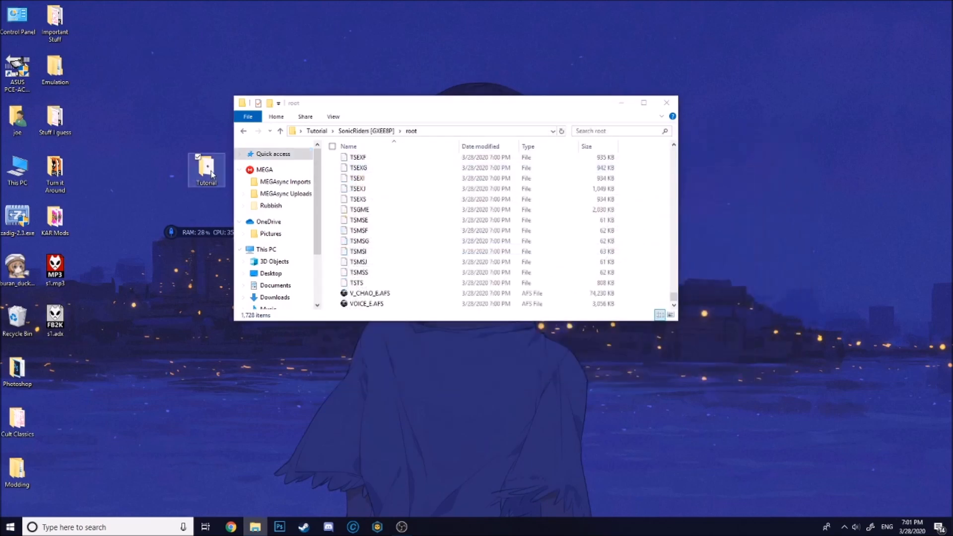
# Copy V_CHAO_E.AFS from the Tutorial folder into the extracted game's root folder, replacing the existing file.
pyautogui.click(366, 130)
pyautogui.click(317, 131)
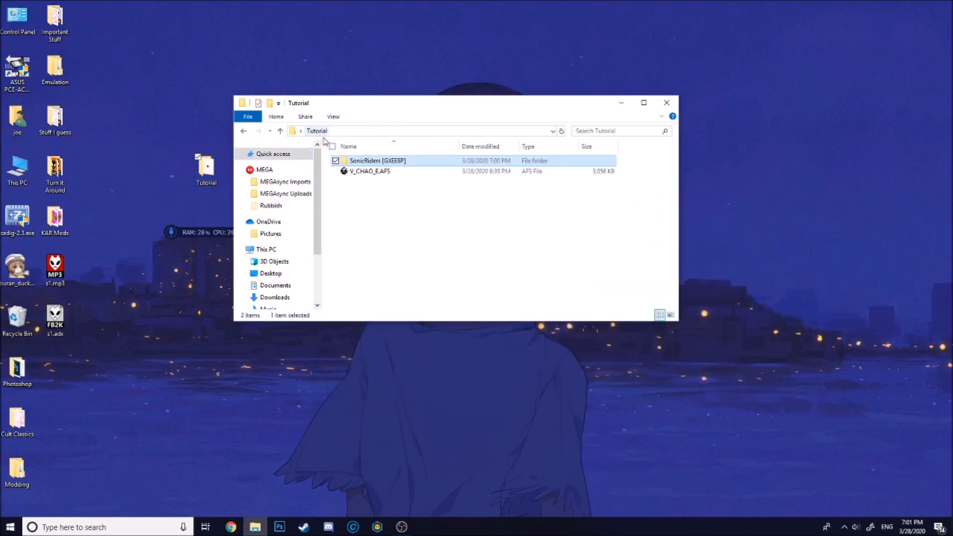
pyautogui.click(359, 172)
pyautogui.rightClick(359, 172)
pyautogui.click(387, 334)
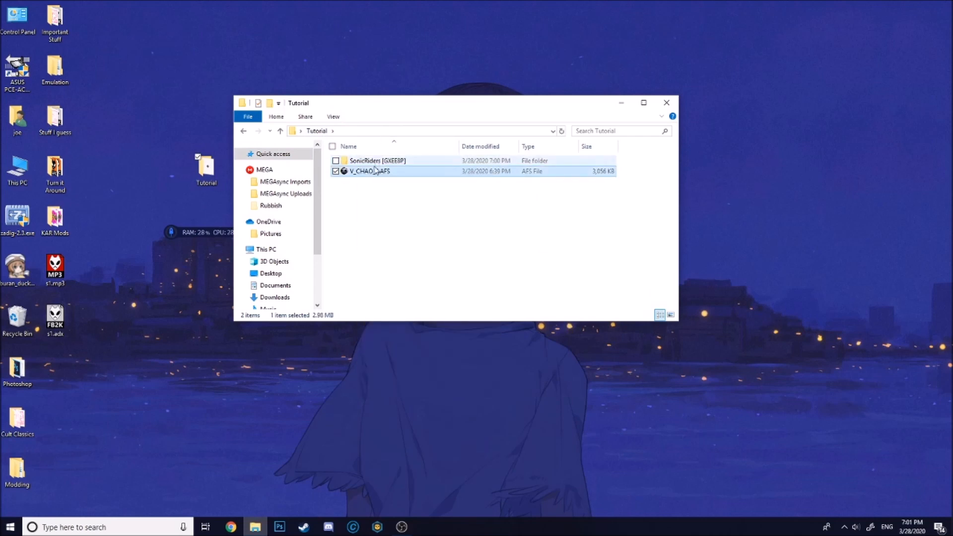
pyautogui.doubleClick(377, 161)
pyautogui.doubleClick(377, 161)
pyautogui.rightClick(653, 226)
pyautogui.click(689, 294)
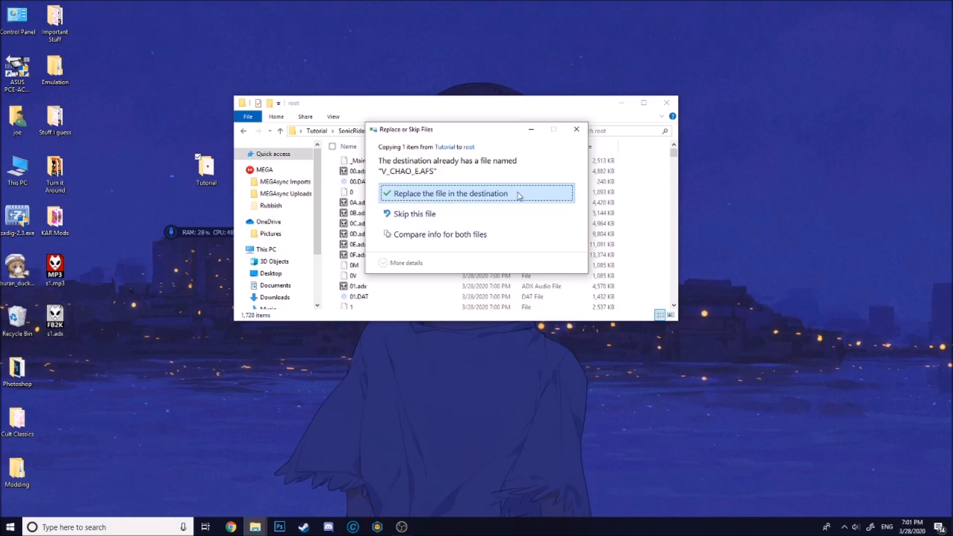
pyautogui.click(519, 195)
# Delete the audio files S38.ADX through S44.ADX from the root folder.
pyautogui.click(644, 103)
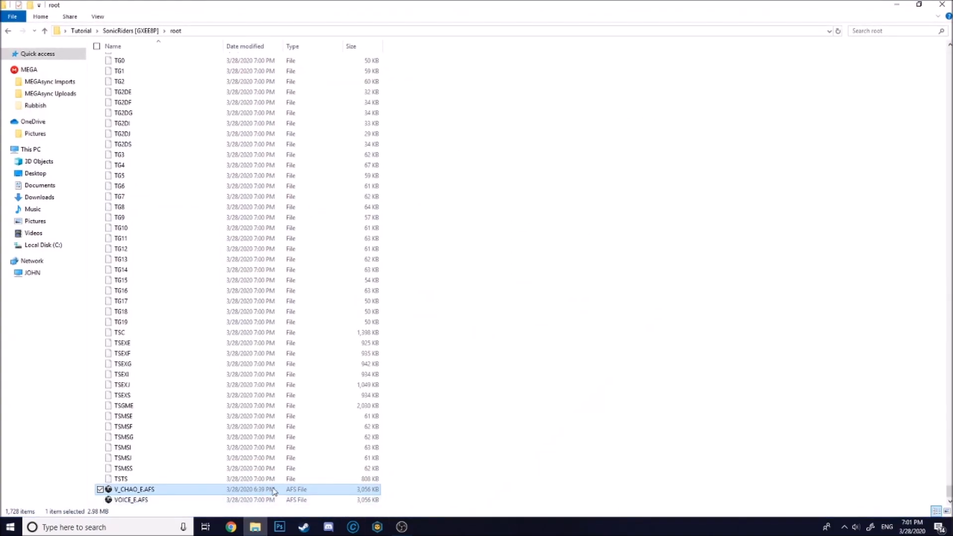
pyautogui.scroll(20, 392, 257)
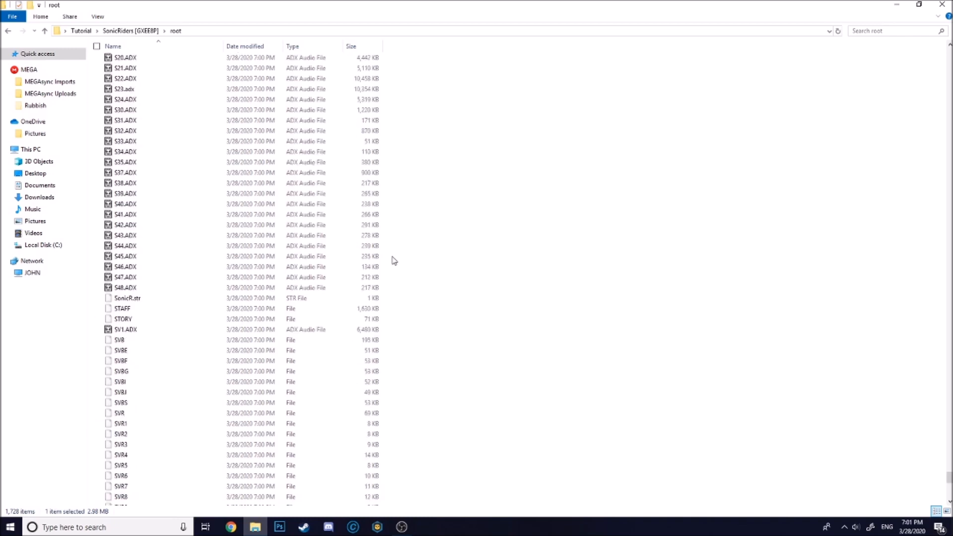
pyautogui.scroll(1, 394, 261)
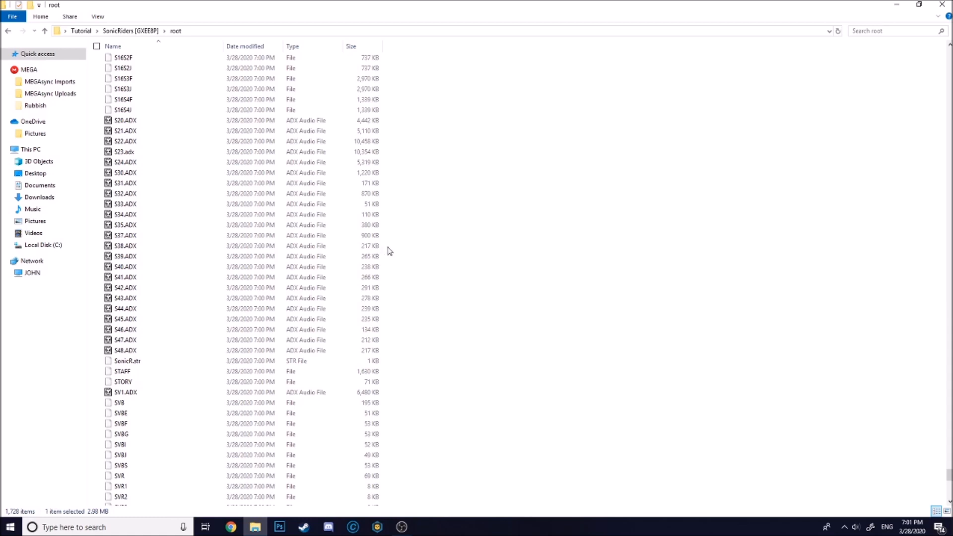
pyautogui.moveTo(389, 251); pyautogui.dragTo(231, 309)
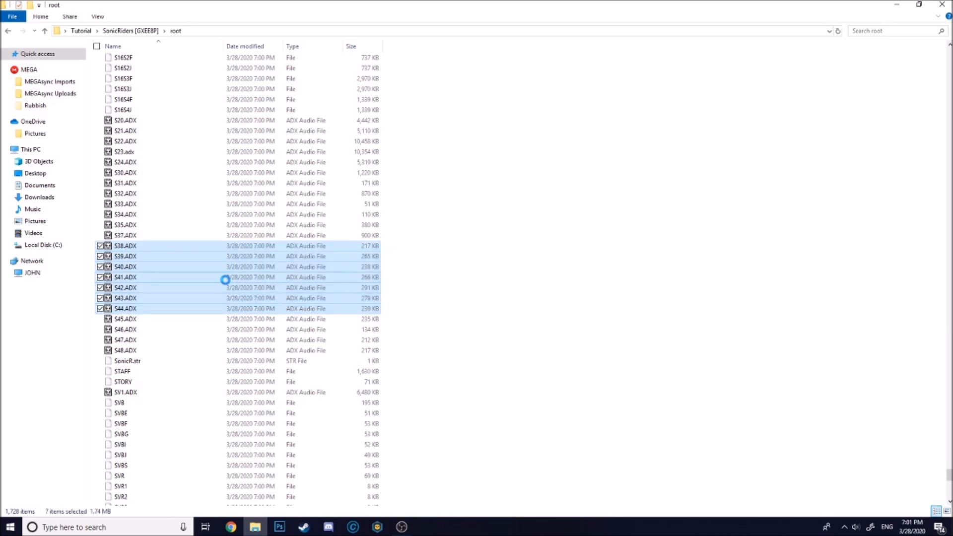
pyautogui.rightClick(225, 281)
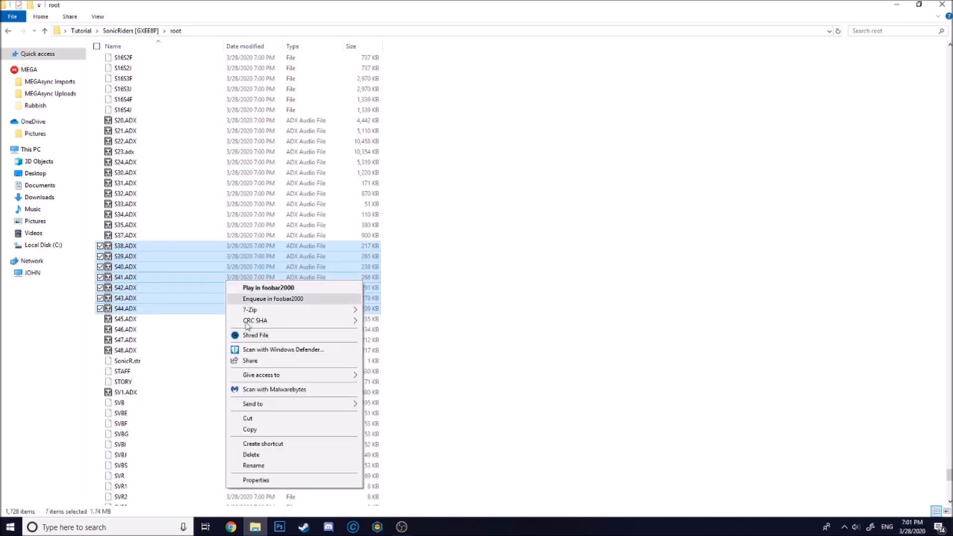
pyautogui.click(254, 455)
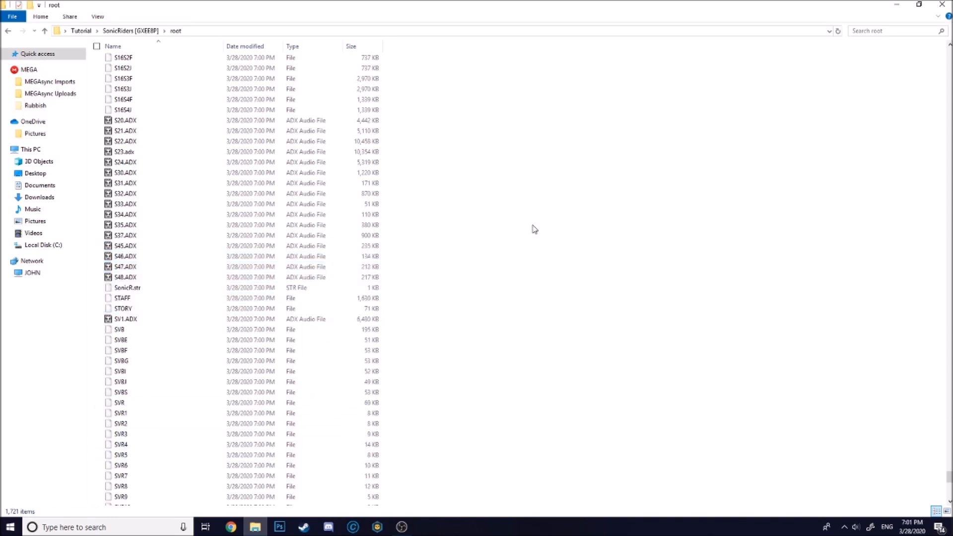
# Find MENU01.SFD in the root folder, play it in VLC media player, and close the player.
pyautogui.scroll(-15, 537, 226)
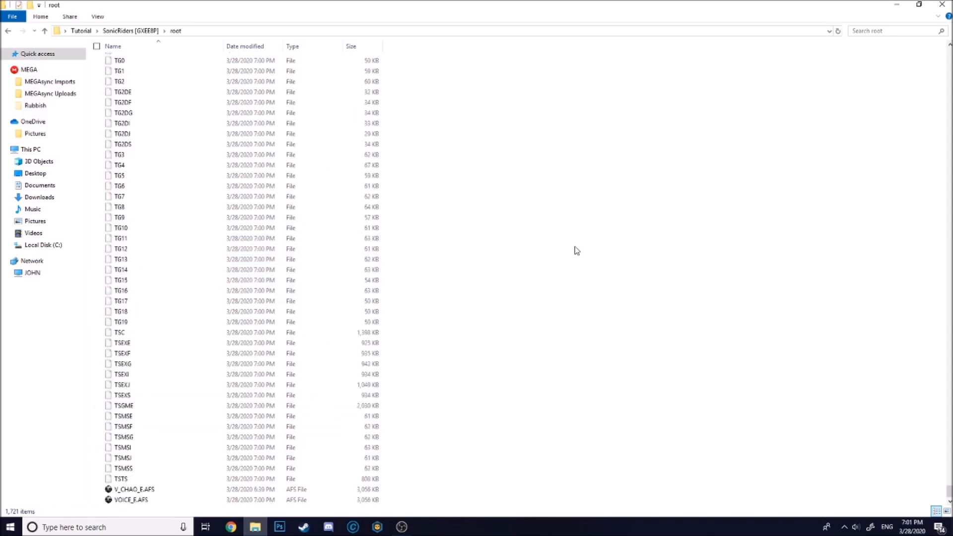
pyautogui.scroll(14, 577, 251)
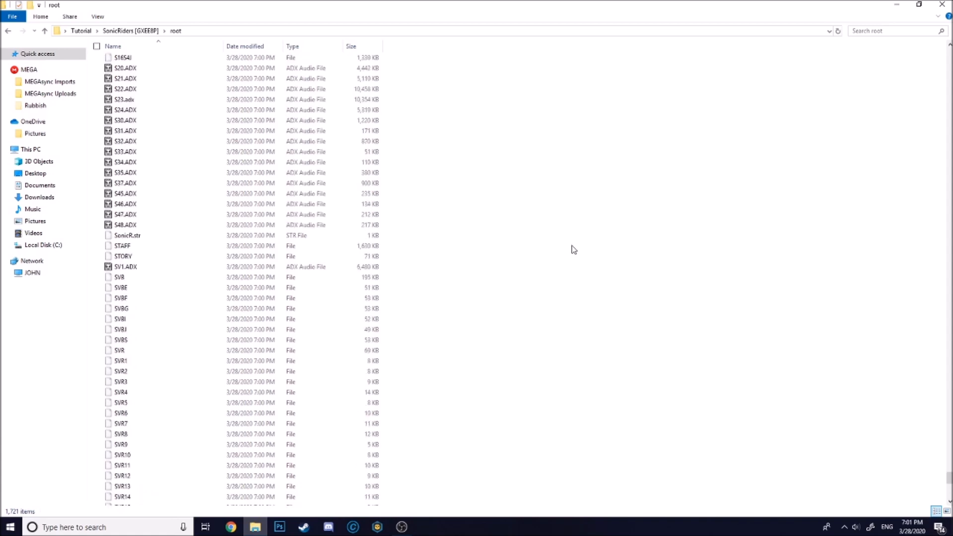
pyautogui.scroll(20, 575, 250)
pyautogui.moveTo(948, 464); pyautogui.dragTo(927, 127)
pyautogui.scroll(3, 146, 259)
pyautogui.click(146, 226)
pyautogui.doubleClick(147, 226)
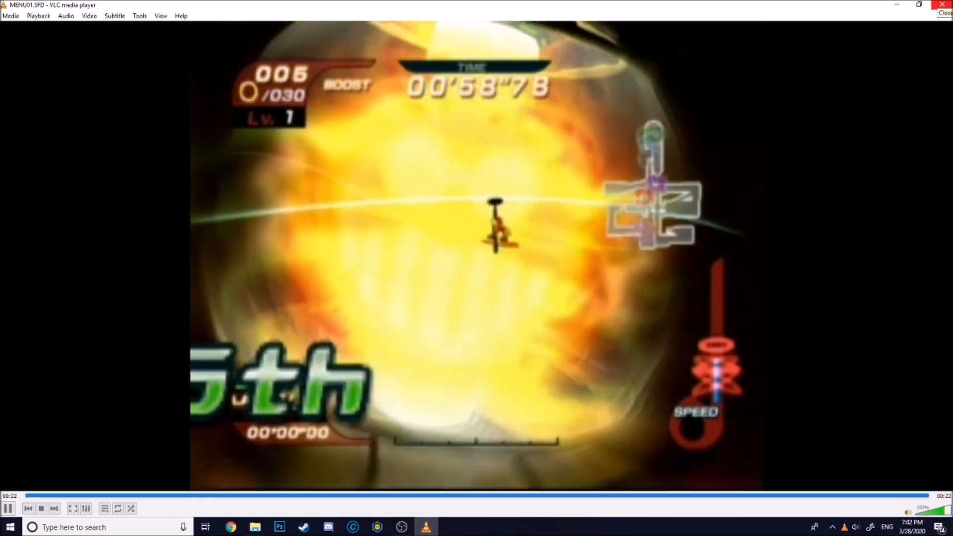
pyautogui.click(941, 4)
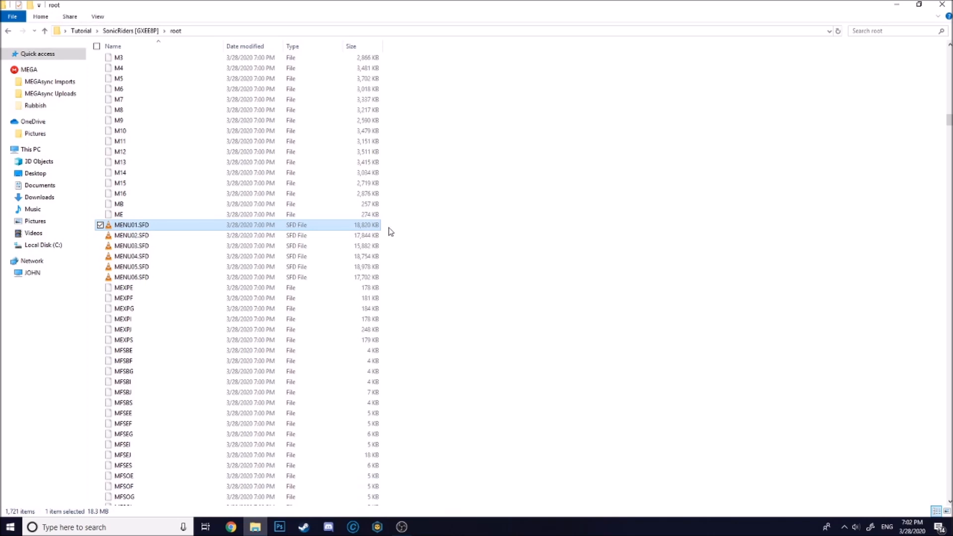
# Delete the menu videos MENU01.SFD through MENU06.SFD from the root folder.
pyautogui.moveTo(393, 227); pyautogui.dragTo(198, 278)
pyautogui.rightClick(197, 277)
pyautogui.click(233, 444)
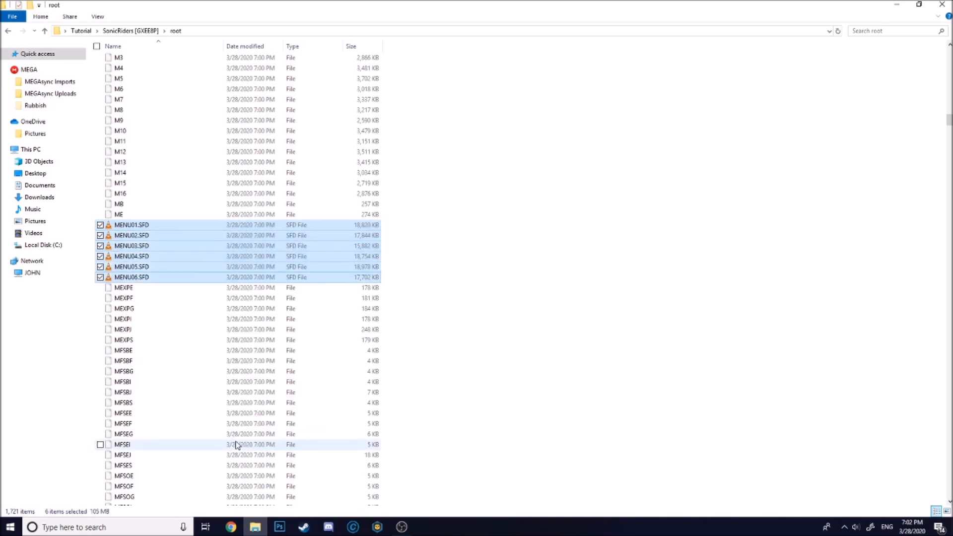
# Launch gcit.exe from the GCit folder under Desktop, Modding, Nintendo, Iso Tools.
pyautogui.scroll(10, 492, 205)
pyautogui.click(919, 4)
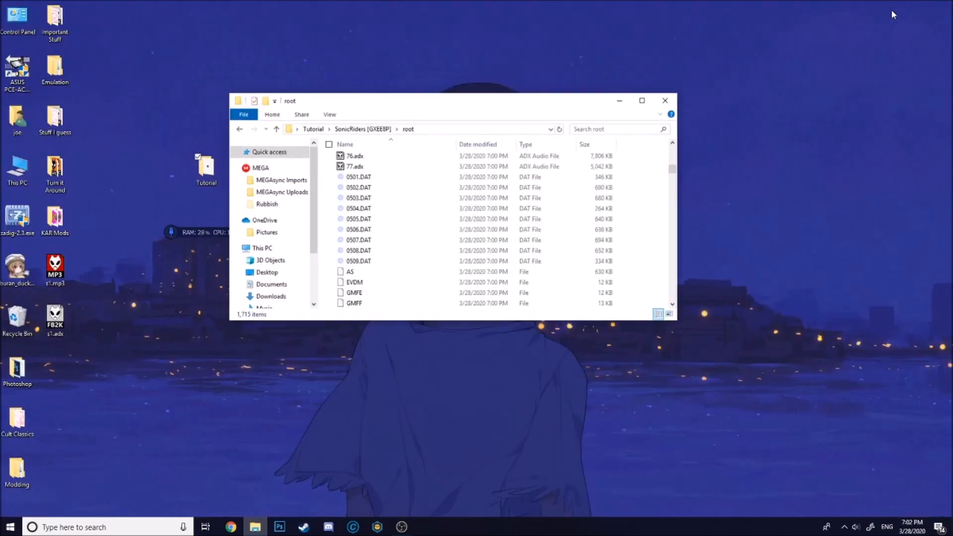
pyautogui.moveTo(673, 170); pyautogui.dragTo(671, 305)
pyautogui.click(273, 273)
pyautogui.click(375, 174)
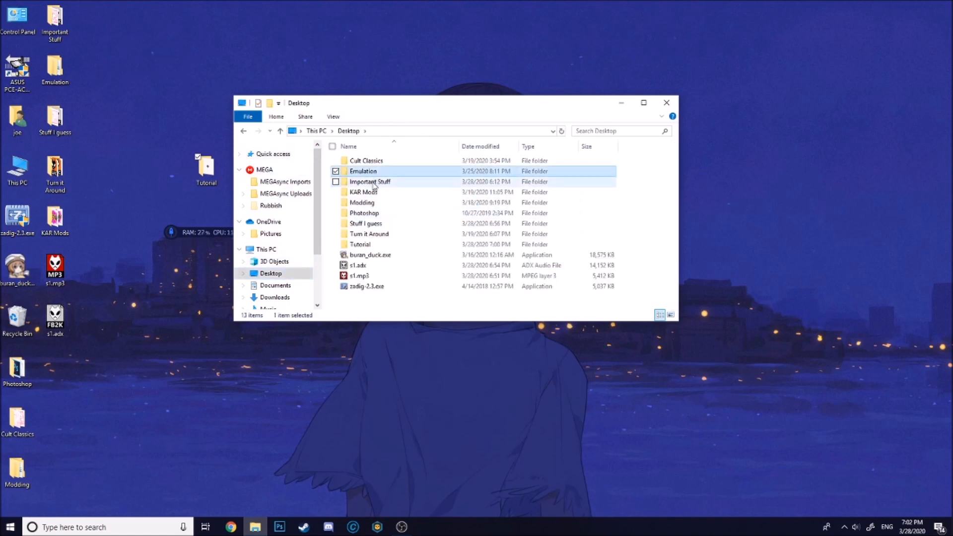
pyautogui.doubleClick(374, 202)
pyautogui.doubleClick(375, 203)
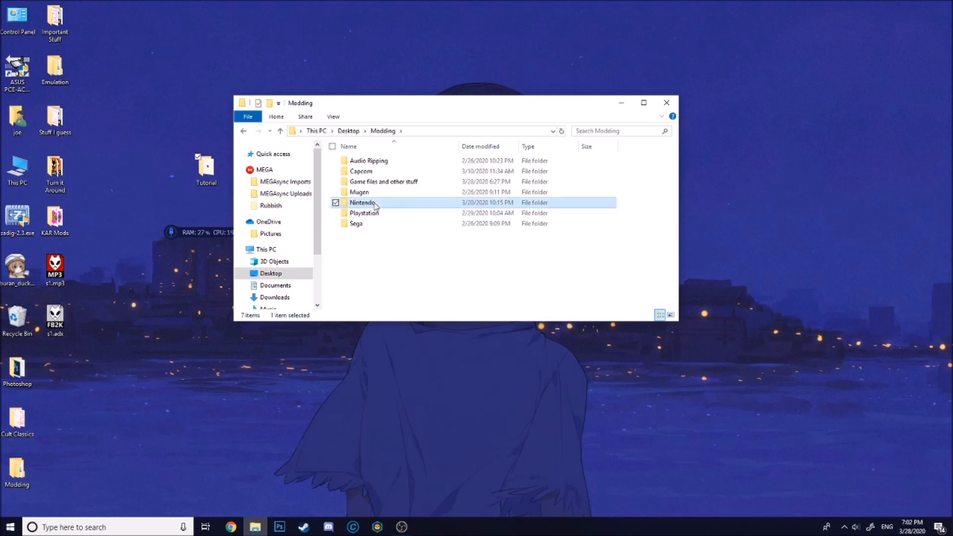
pyautogui.click(369, 192)
pyautogui.doubleClick(370, 192)
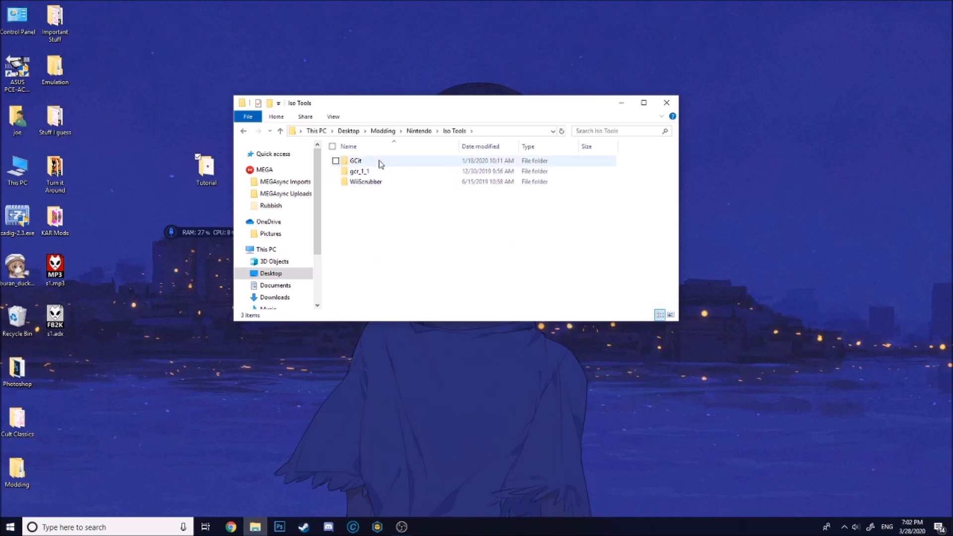
pyautogui.doubleClick(372, 161)
pyautogui.doubleClick(368, 182)
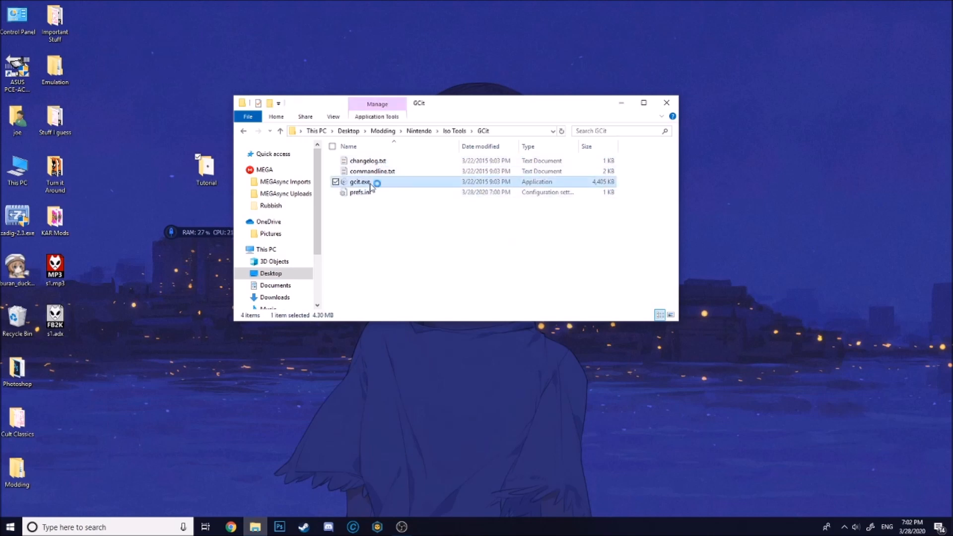
# Load the modified SonicRiders [GXEE8P] game folder from Tutorial into Gamecube ISO Tool.
pyautogui.click(365, 166)
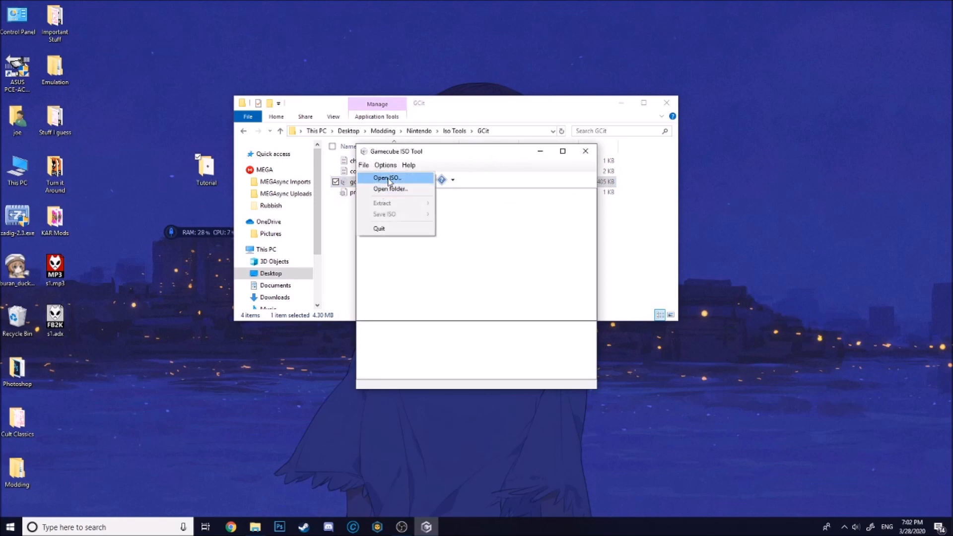
pyautogui.click(385, 185)
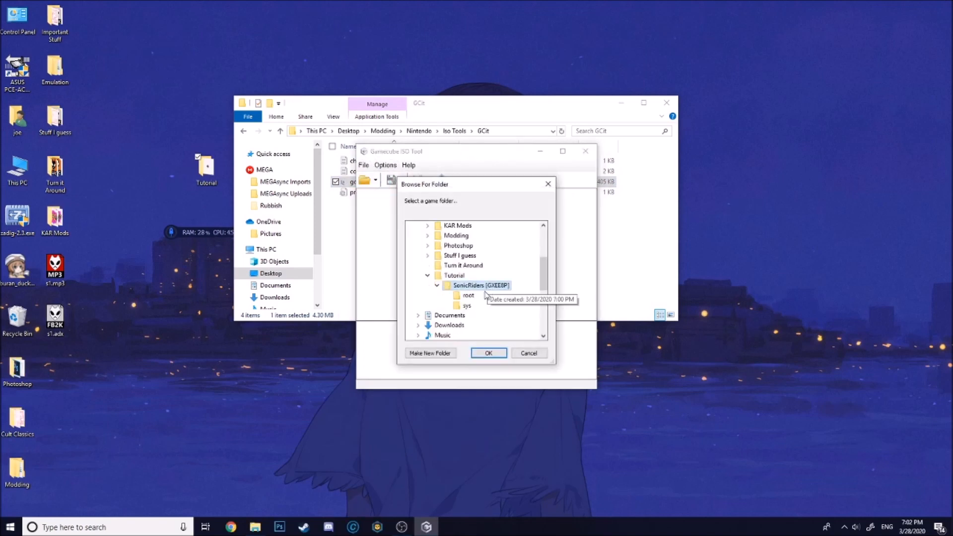
pyautogui.click(490, 354)
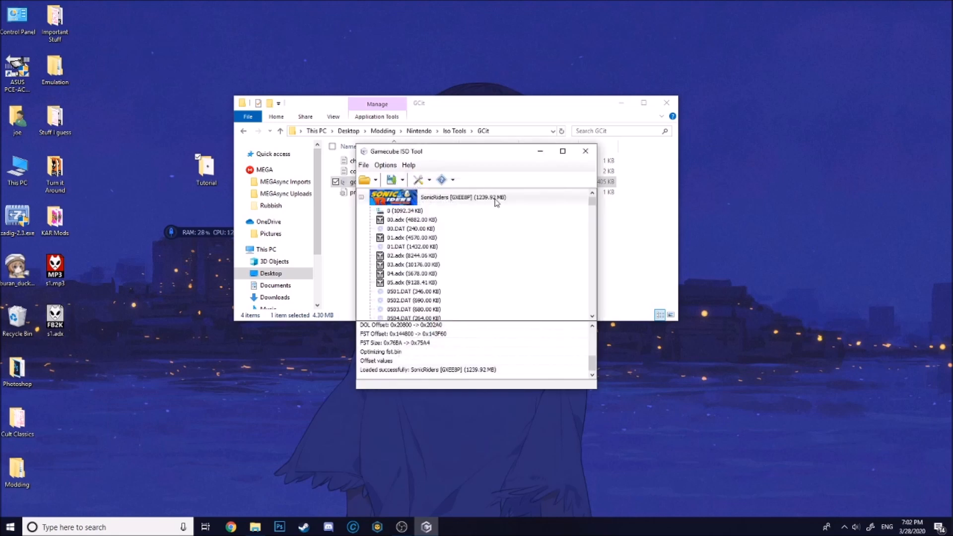
pyautogui.moveTo(497, 202)
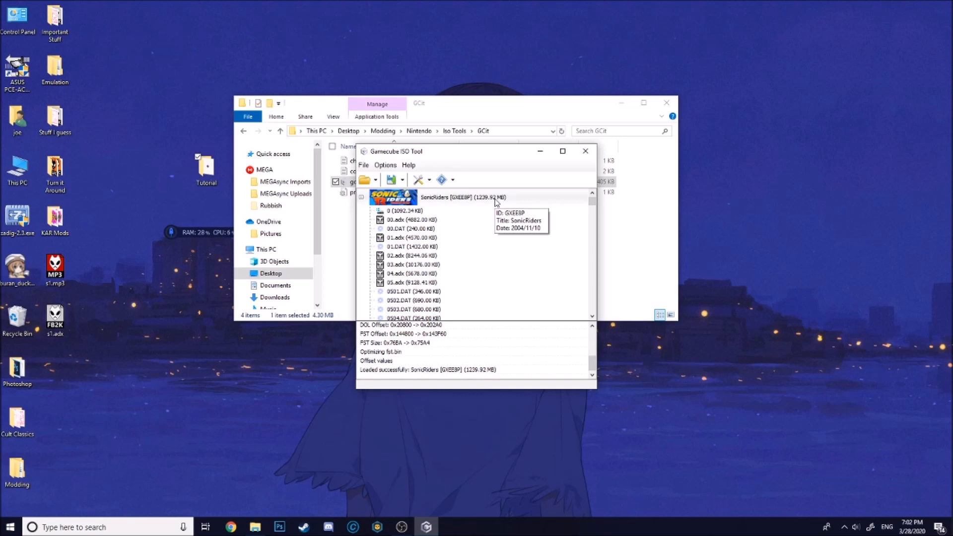
# Save the loaded game as a trimmed ISO named SonicRiders [GXEE8P] on the desktop, and close Gamecube ISO Tool.
pyautogui.click(363, 165)
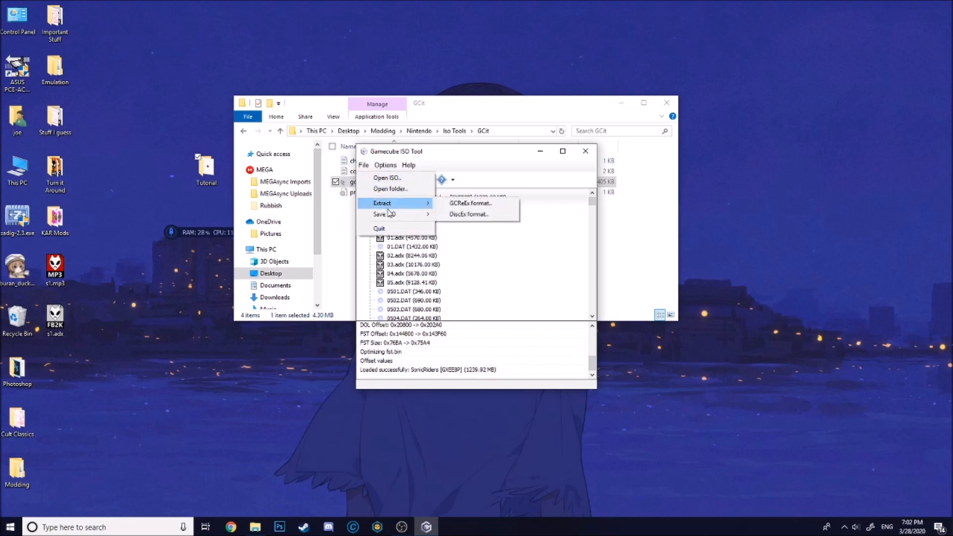
pyautogui.moveTo(389, 213)
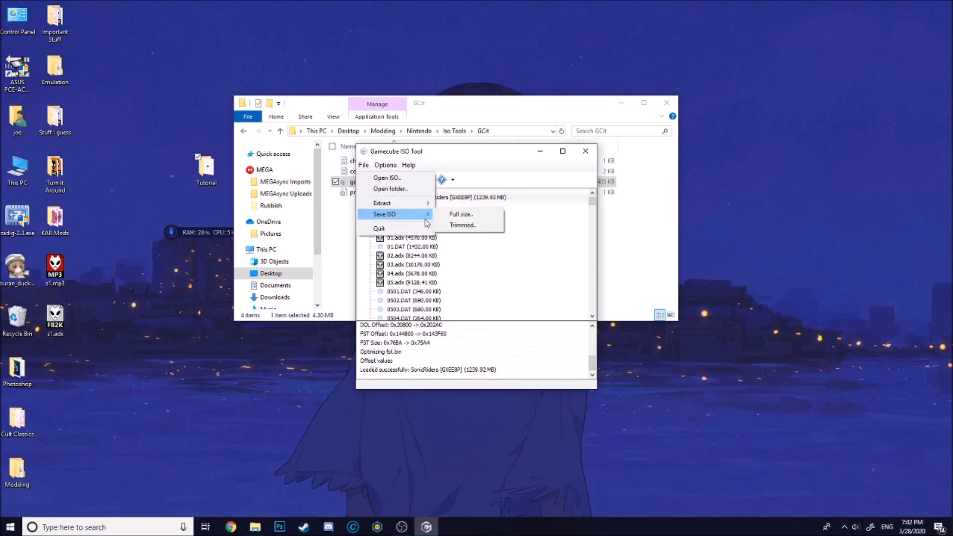
pyautogui.click(453, 226)
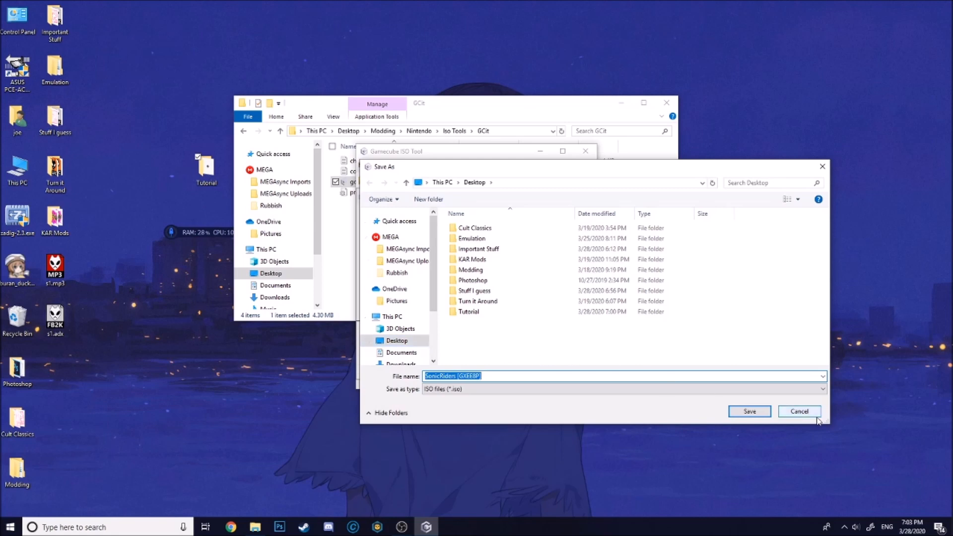
pyautogui.click(750, 411)
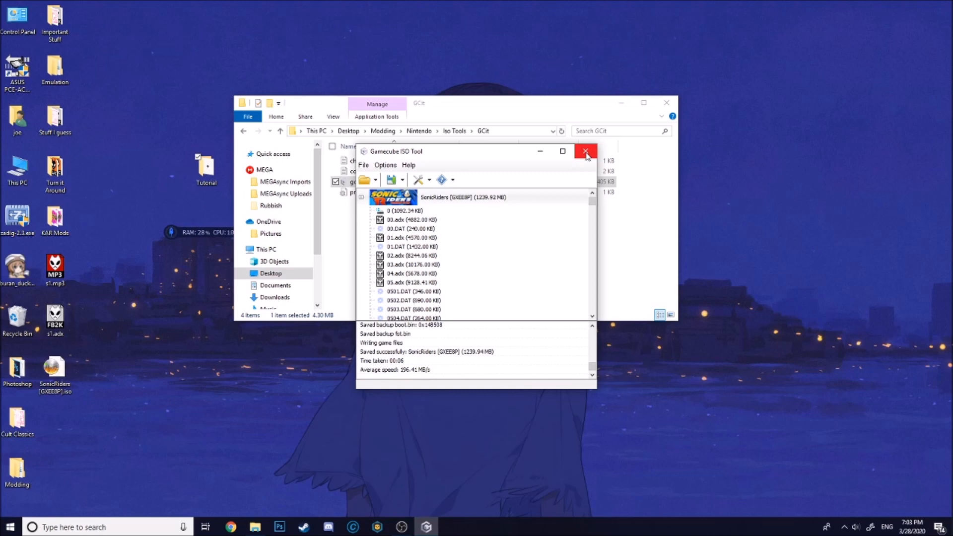
pyautogui.click(586, 153)
# Launch GCRebuilder from the gcr_1_1 folder and open the image SonicRiders [GXEE8P].iso from the desktop.
pyautogui.click(452, 132)
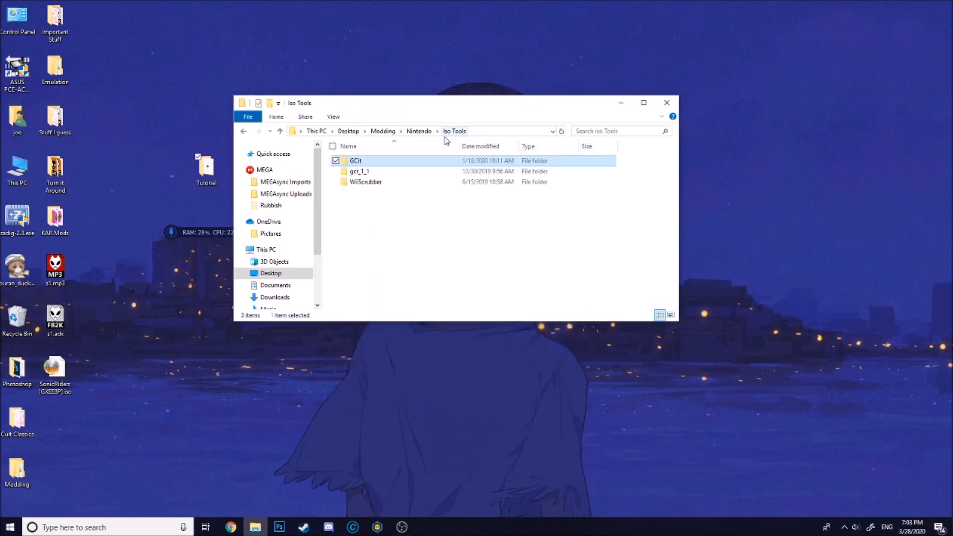
pyautogui.doubleClick(400, 174)
pyautogui.doubleClick(388, 161)
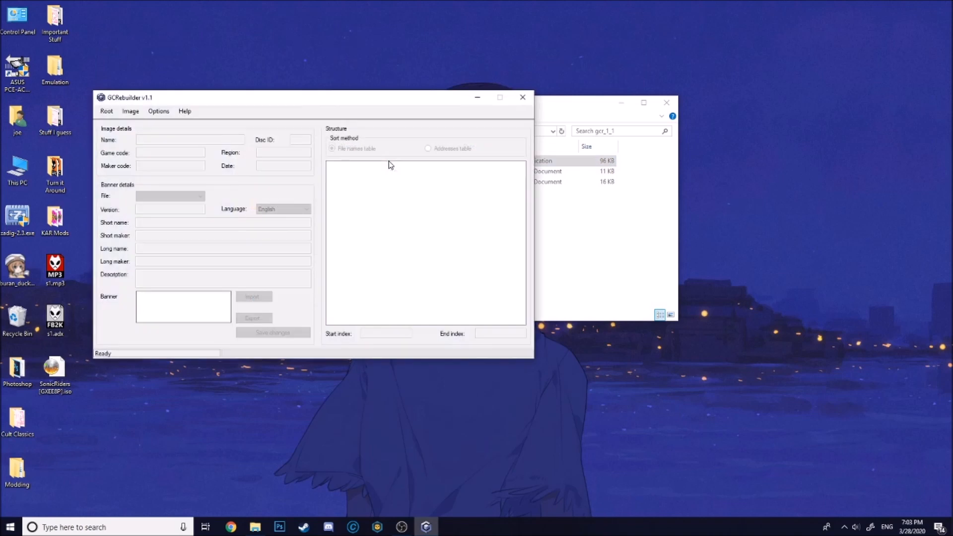
pyautogui.click(106, 111)
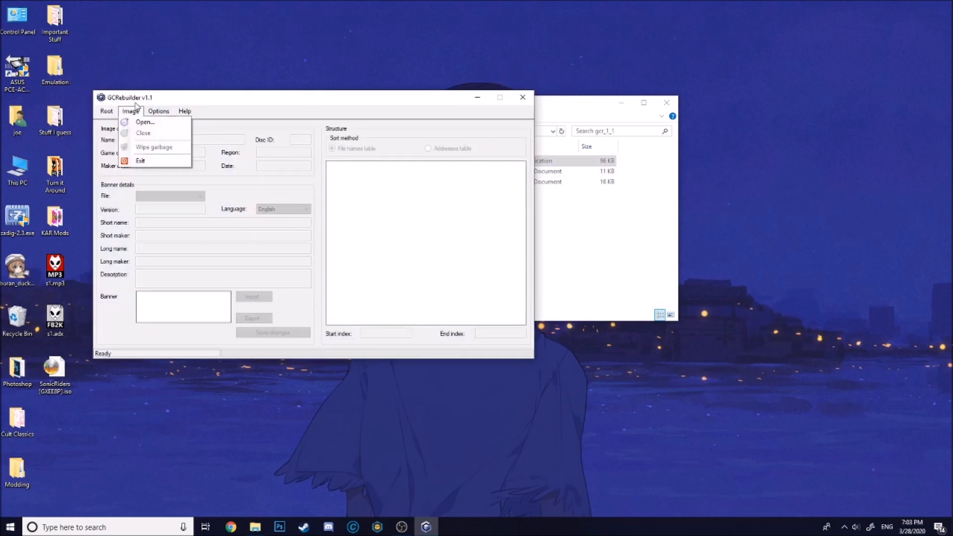
pyautogui.click(136, 121)
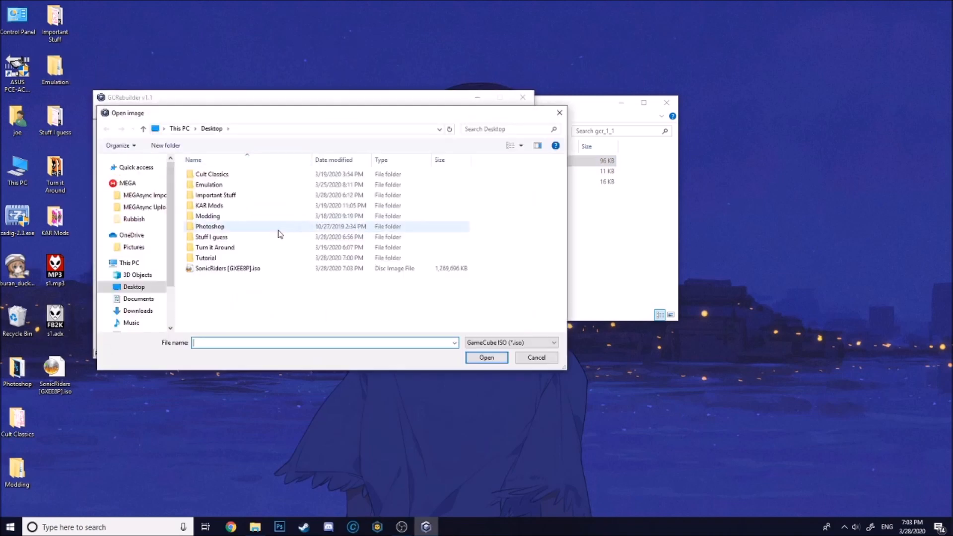
pyautogui.doubleClick(214, 269)
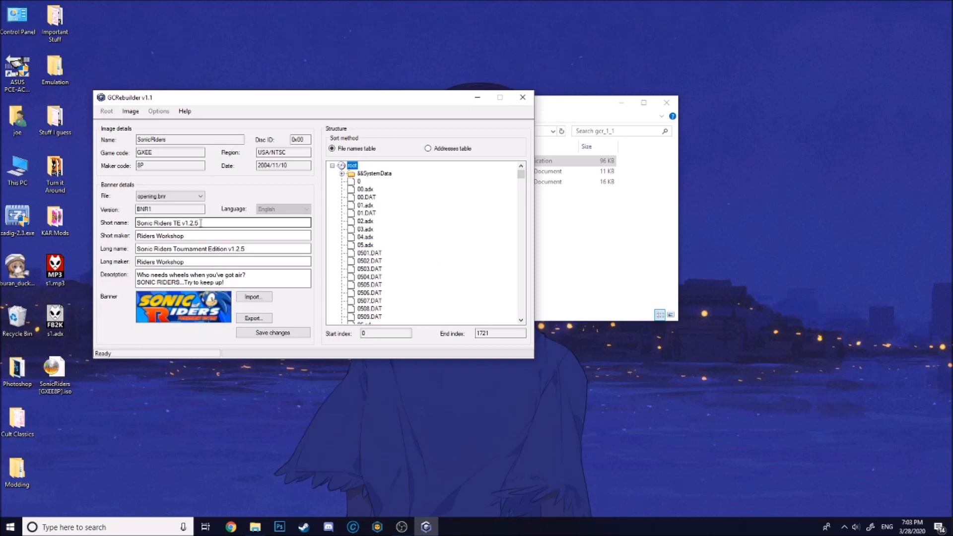
# Export the entire root of the opened Sonic Riders image to the Tutorial folder on the desktop.
pyautogui.click(128, 113)
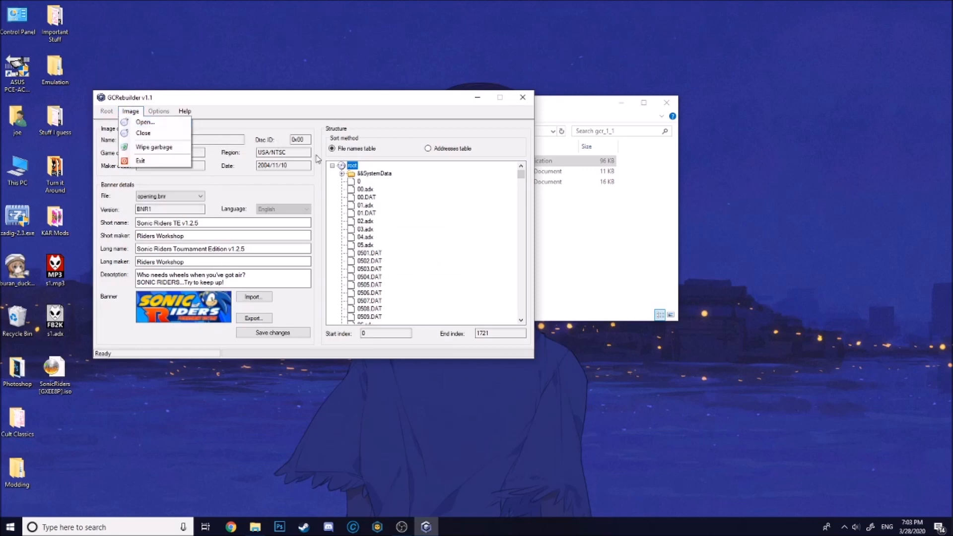
pyautogui.rightClick(353, 167)
pyautogui.click(373, 183)
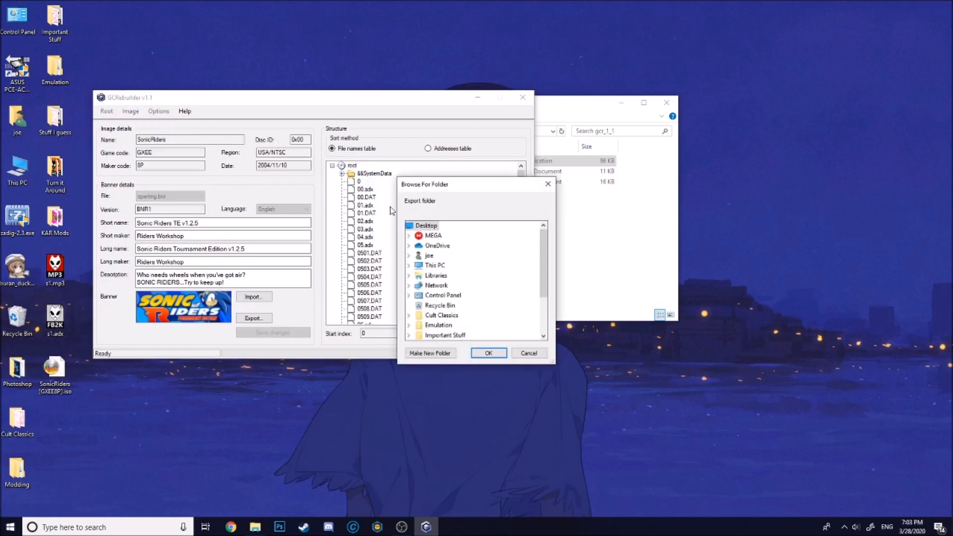
pyautogui.click(435, 335)
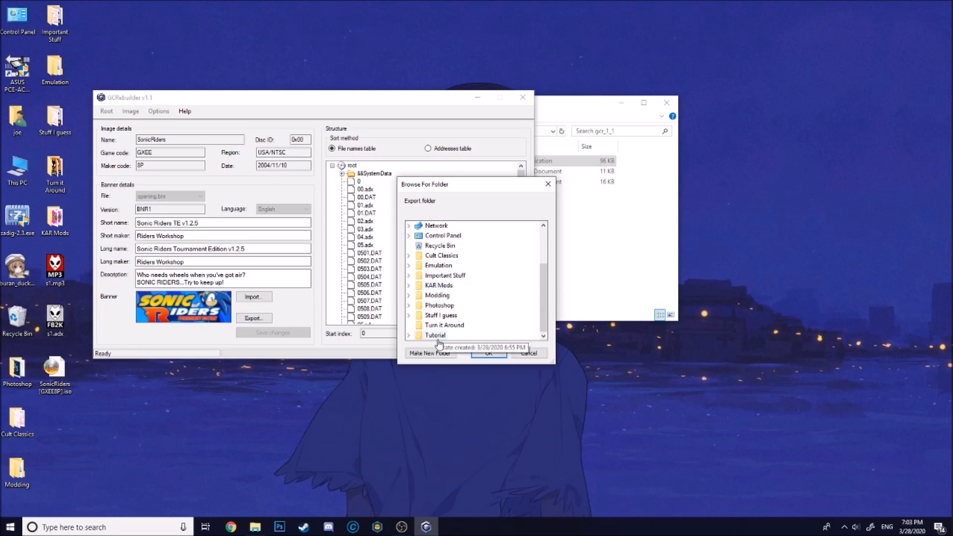
pyautogui.click(489, 353)
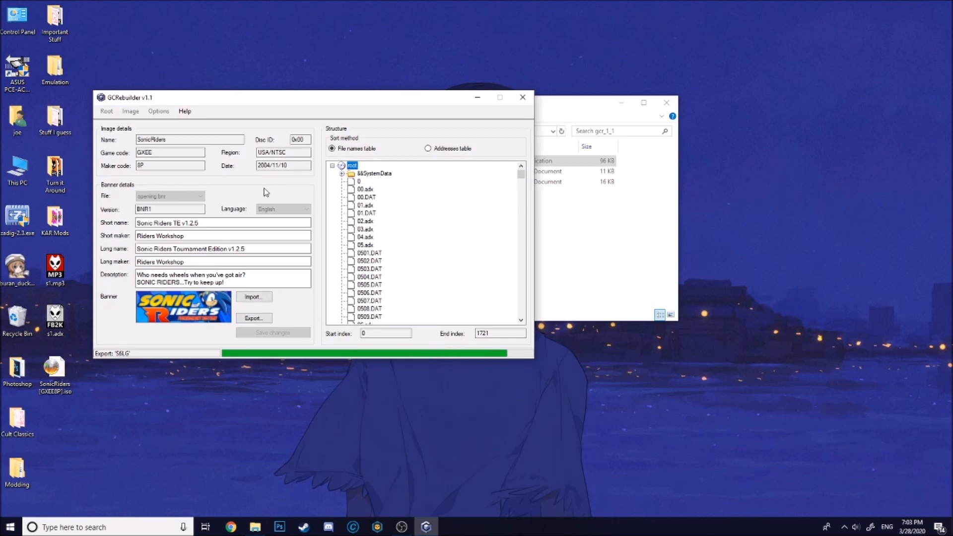
pyautogui.click(482, 298)
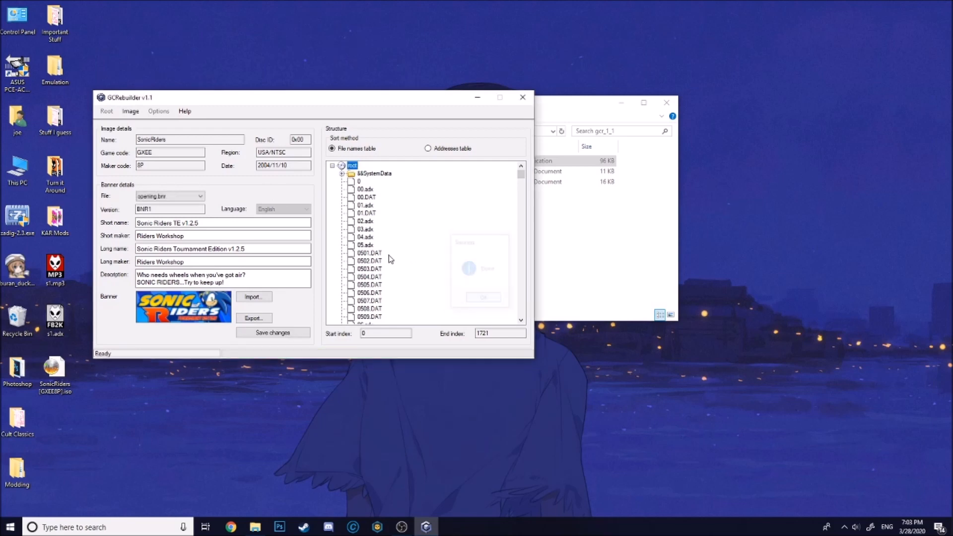
# Close the loaded image and exit GCRebuilder.
pyautogui.click(131, 111)
pyautogui.click(143, 133)
pyautogui.click(130, 111)
pyautogui.click(106, 111)
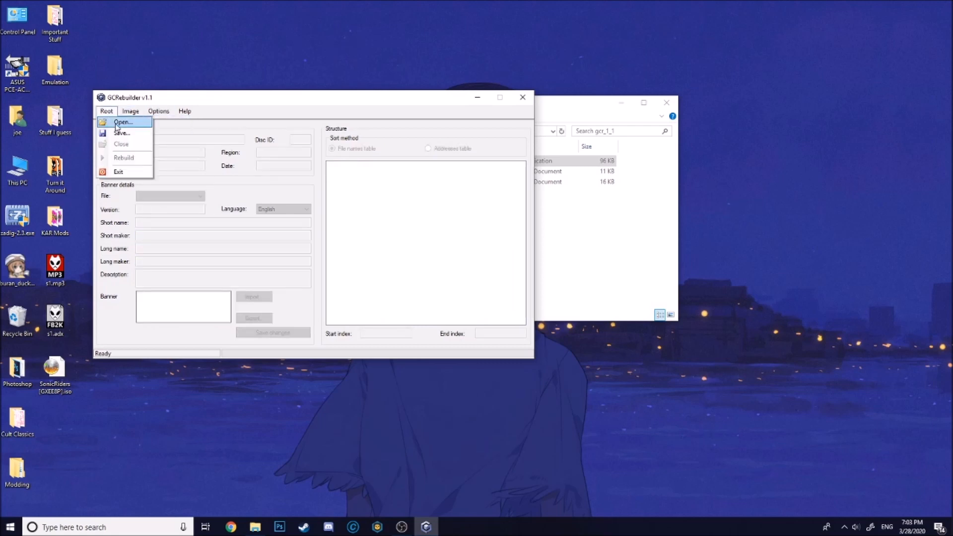
pyautogui.click(522, 96)
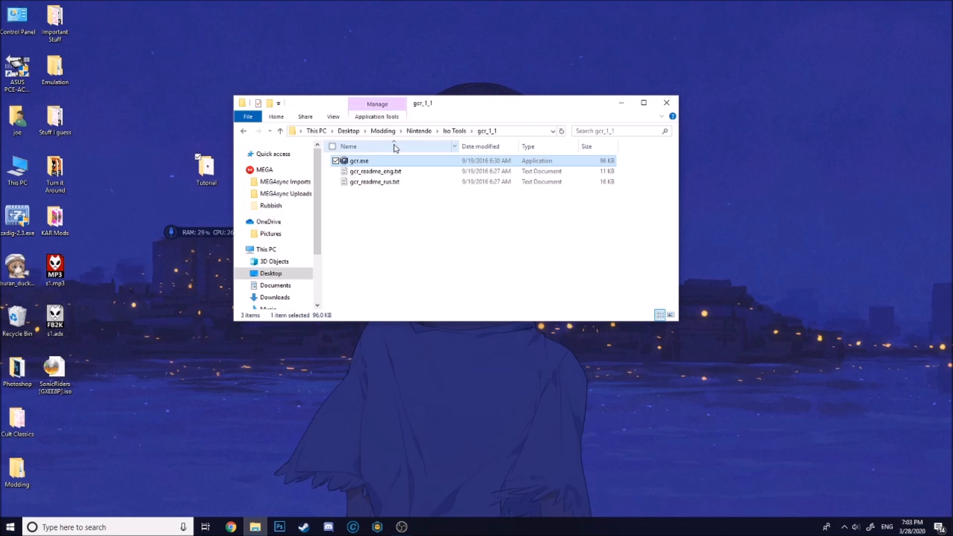
# Open the exported root folder inside the desktop's Tutorial folder.
pyautogui.click(202, 169)
pyautogui.doubleClick(202, 169)
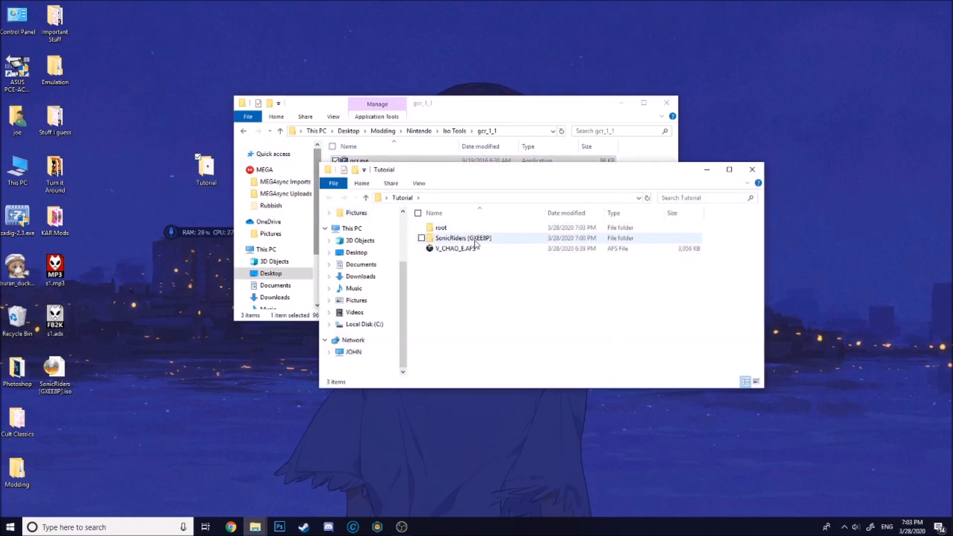
pyautogui.doubleClick(440, 229)
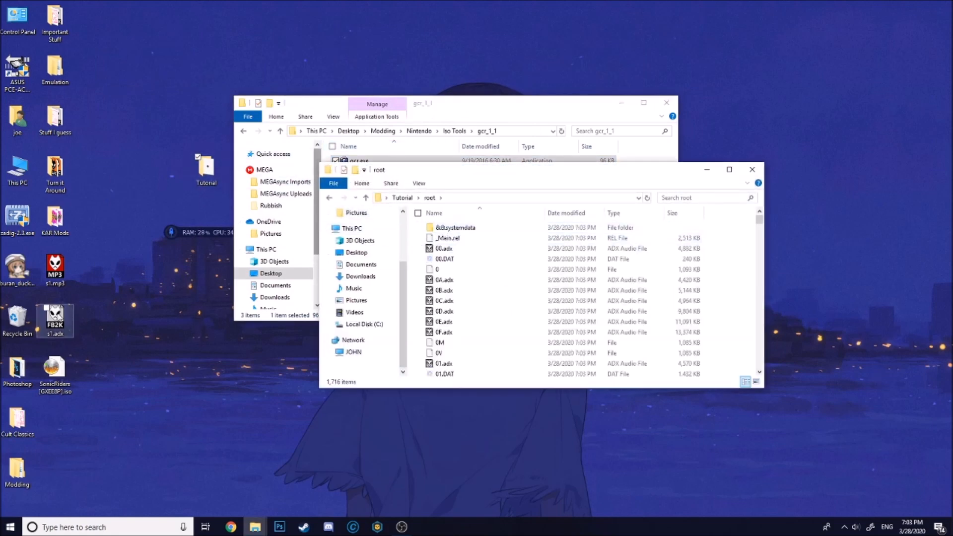
# Copy s1.adx from the desktop into the root folder, replacing the existing file, check it there, and minimize the folder window.
pyautogui.rightClick(58, 314)
pyautogui.click(82, 253)
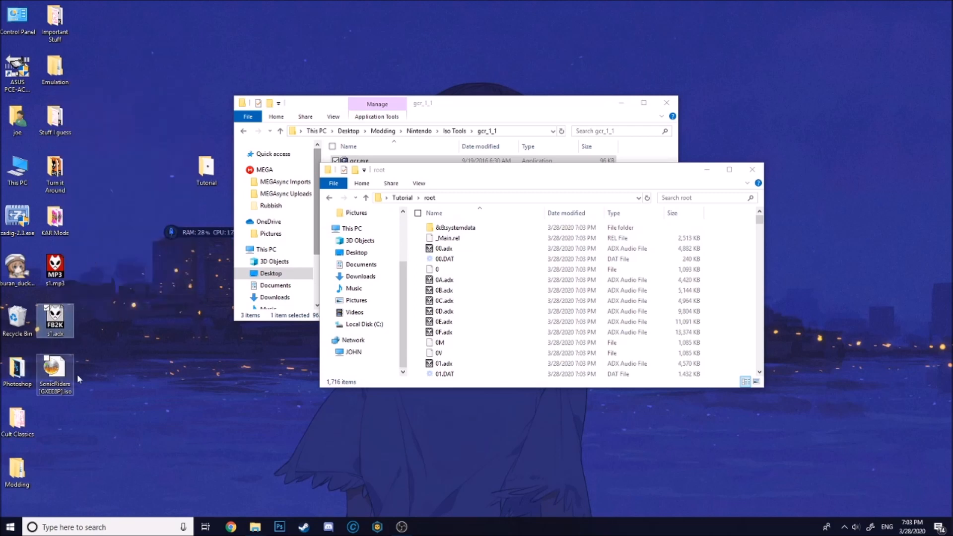
pyautogui.rightClick(726, 272)
pyautogui.click(733, 336)
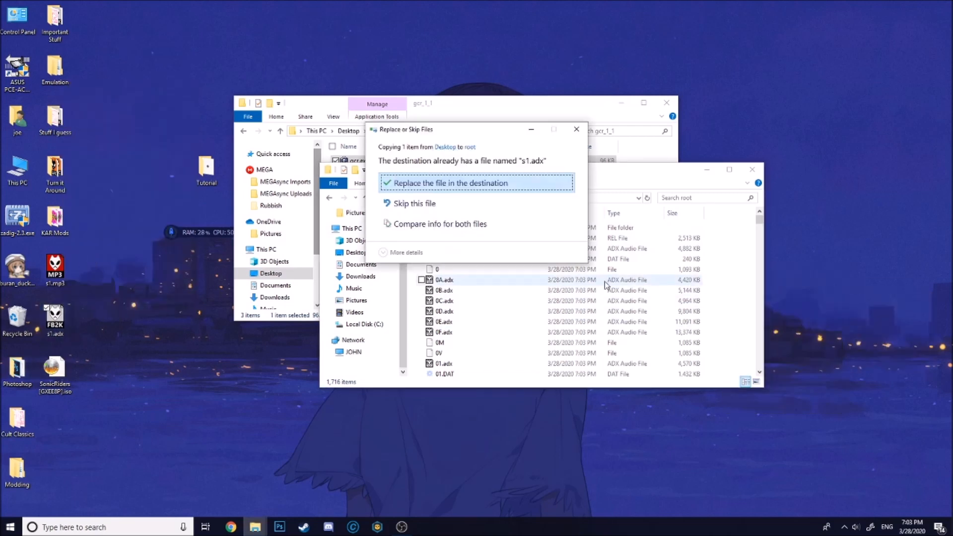
pyautogui.click(430, 187)
pyautogui.moveTo(620, 179); pyautogui.dragTo(518, 178)
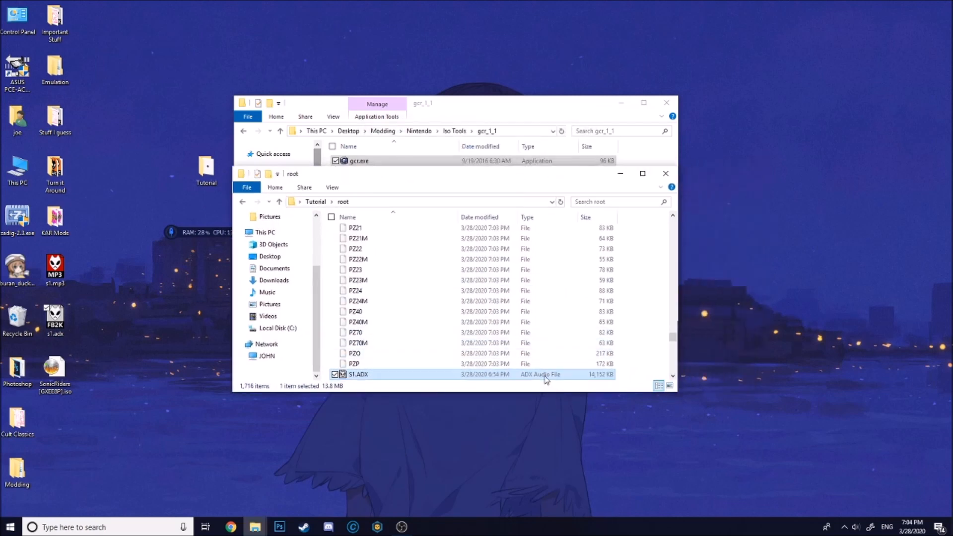
pyautogui.scroll(-5, 549, 365)
pyautogui.scroll(2, 517, 343)
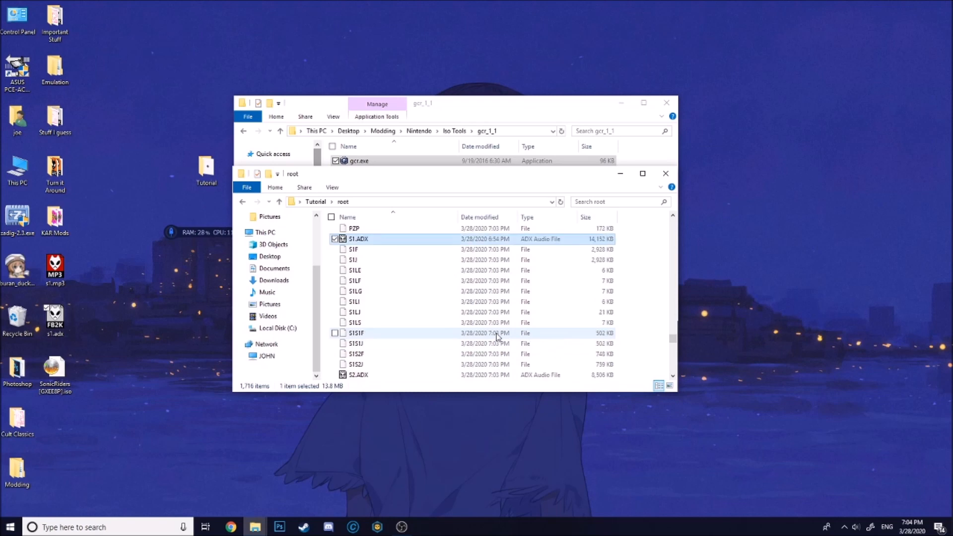
pyautogui.click(620, 176)
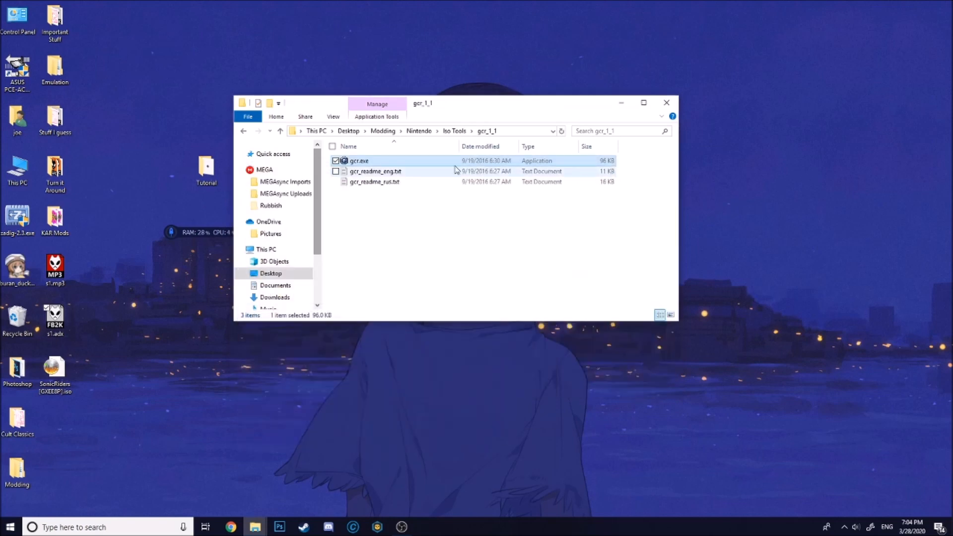
# Launch gcr.exe from the gcr_1_1 folder and load Tutorial's root folder as the root.
pyautogui.doubleClick(436, 159)
pyautogui.click(133, 137)
pyautogui.click(145, 145)
pyautogui.scroll(-1, 433, 315)
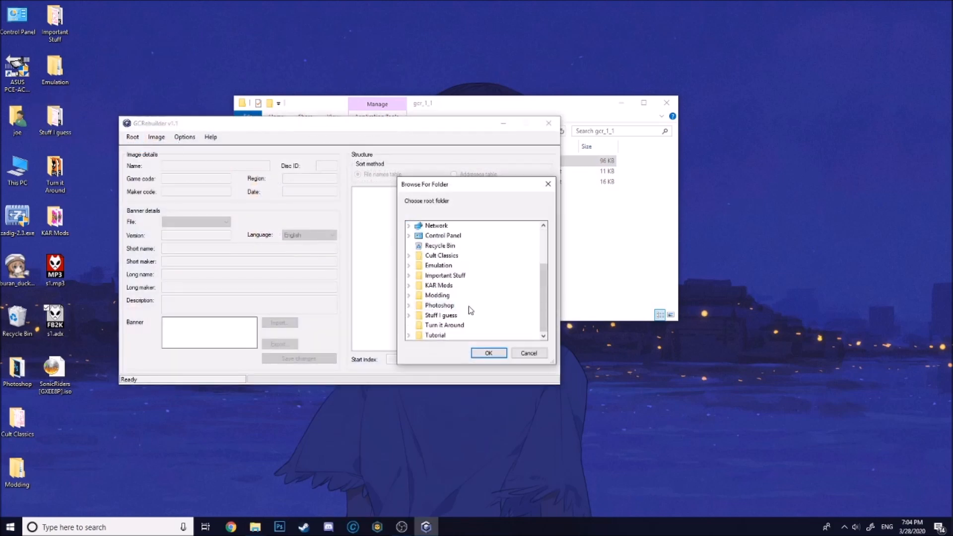
pyautogui.click(439, 335)
pyautogui.click(445, 327)
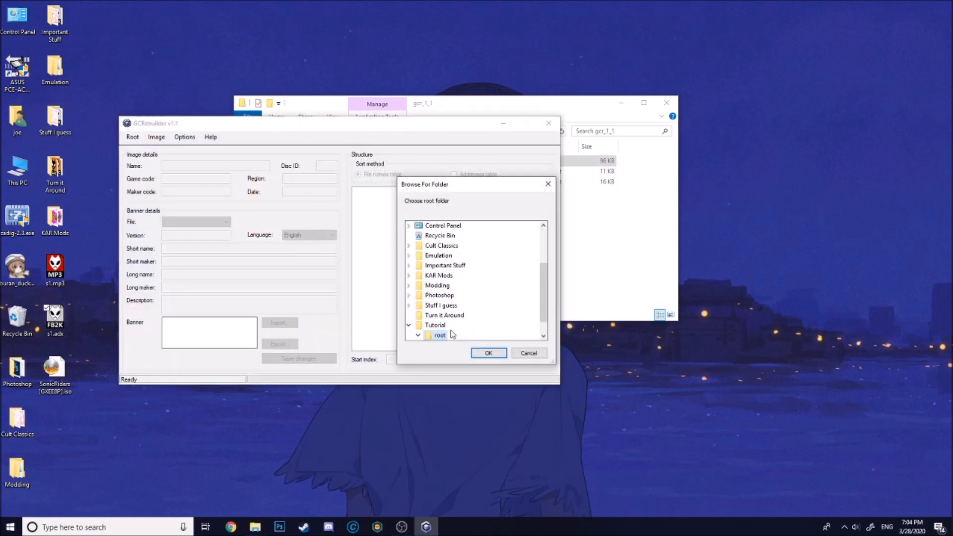
pyautogui.click(488, 353)
pyautogui.click(143, 140)
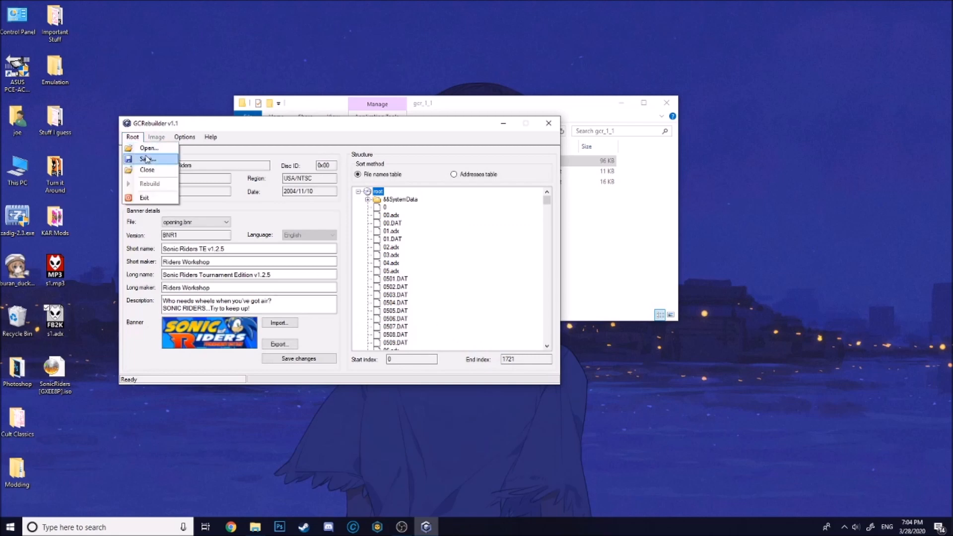
pyautogui.click(154, 159)
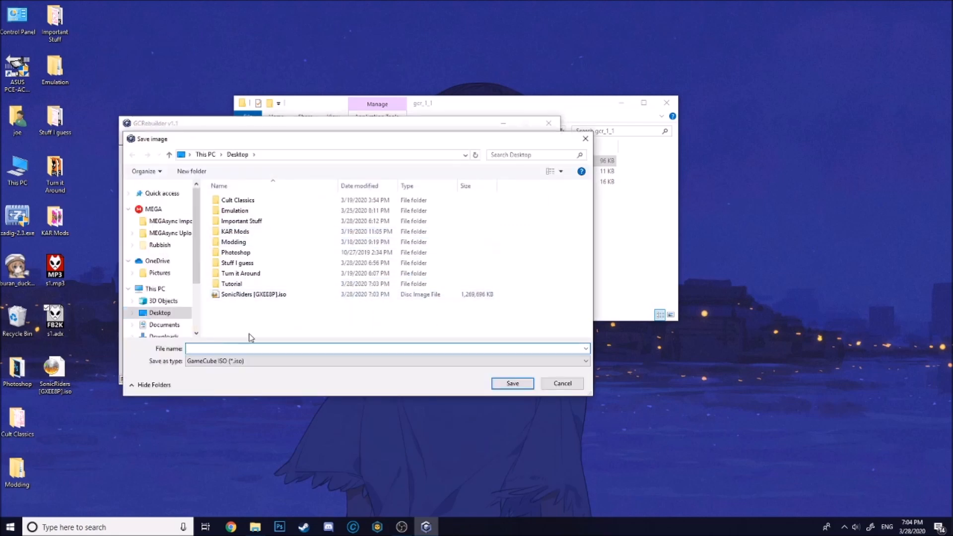
pyautogui.write('kek')
pyautogui.press('Escape')
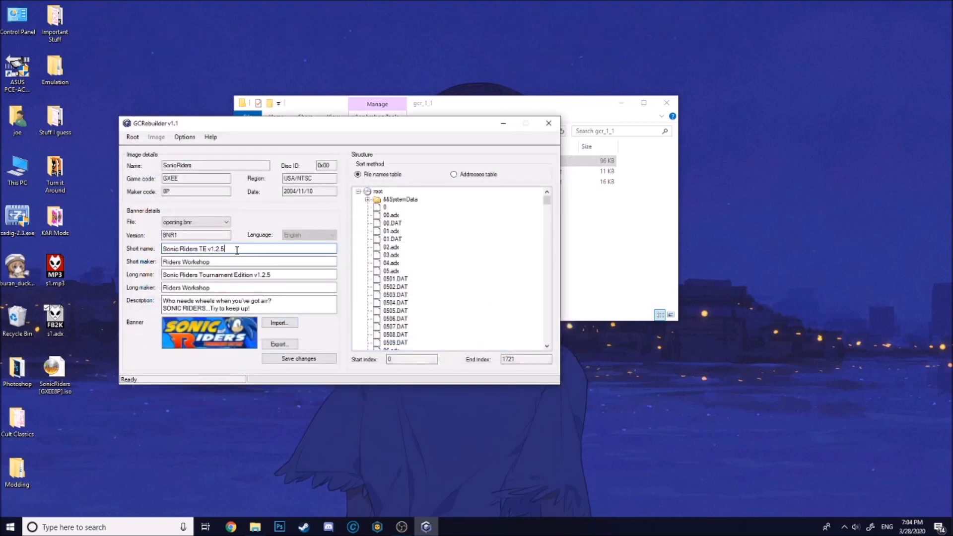
# Set the banner's short name to Sicko Mode and its short maker to R Kelly.
pyautogui.moveTo(233, 249); pyautogui.dragTo(148, 251)
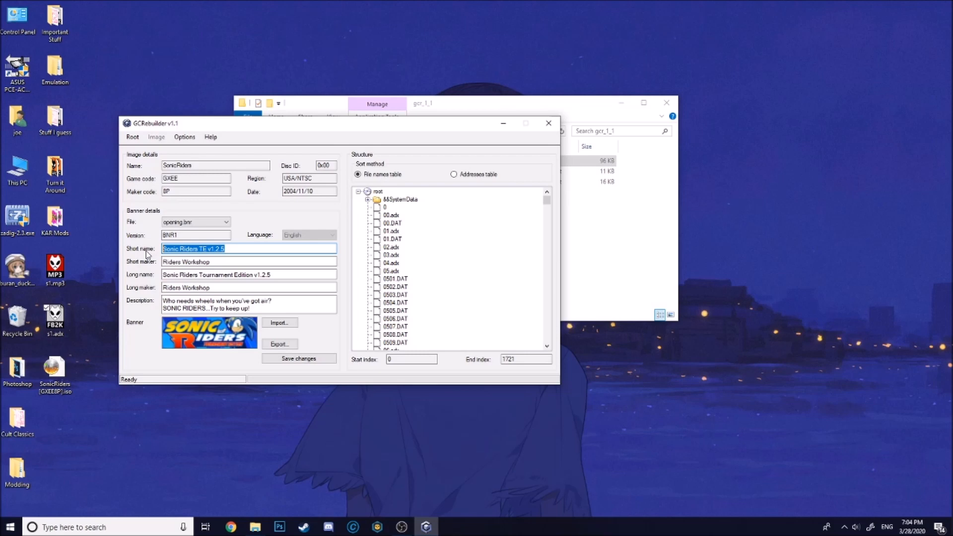
pyautogui.write('Sicko Mode')
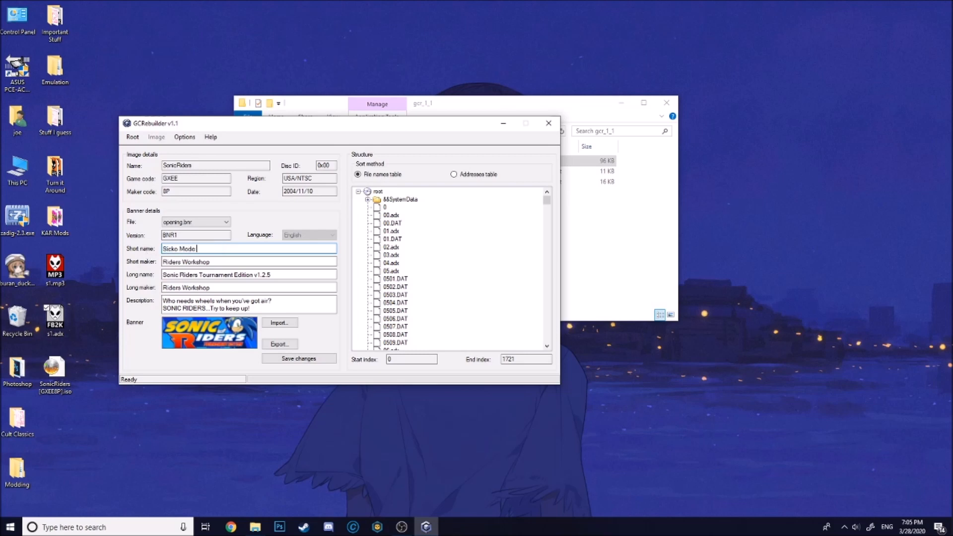
pyautogui.press('Tab')
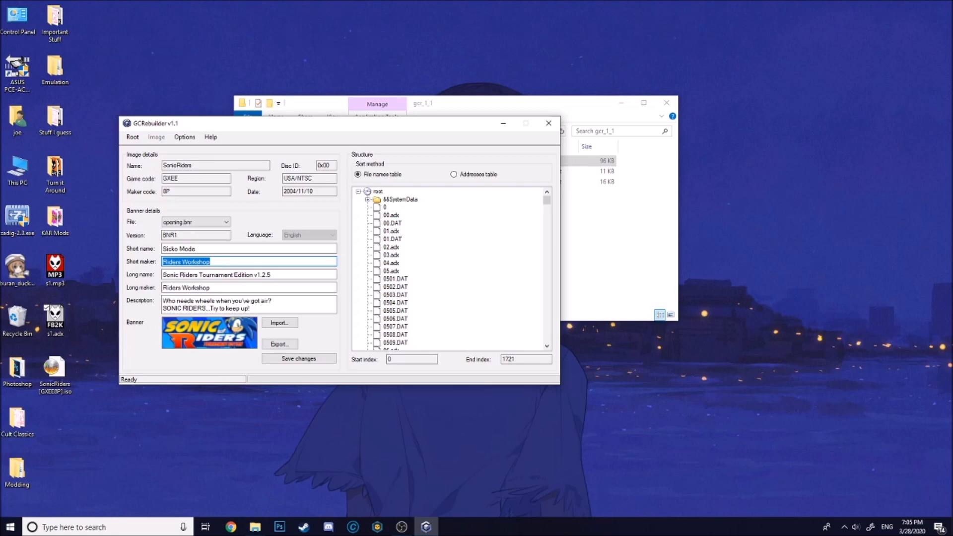
pyautogui.write('R Kelly')
pyautogui.press('Tab')
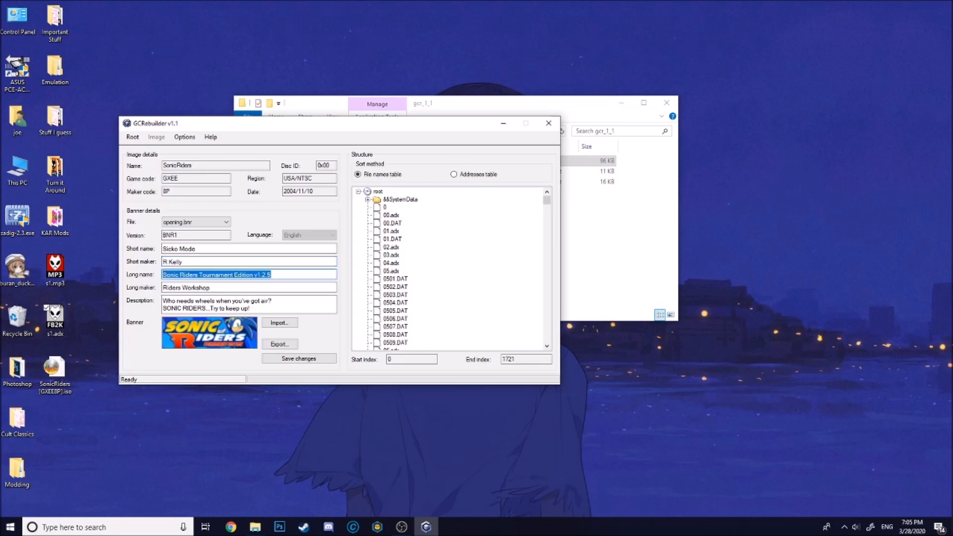
# Set the banner's long name to Penis Rangers Go! and its long maker to Kurt Cobain.
pyautogui.write('Peni')
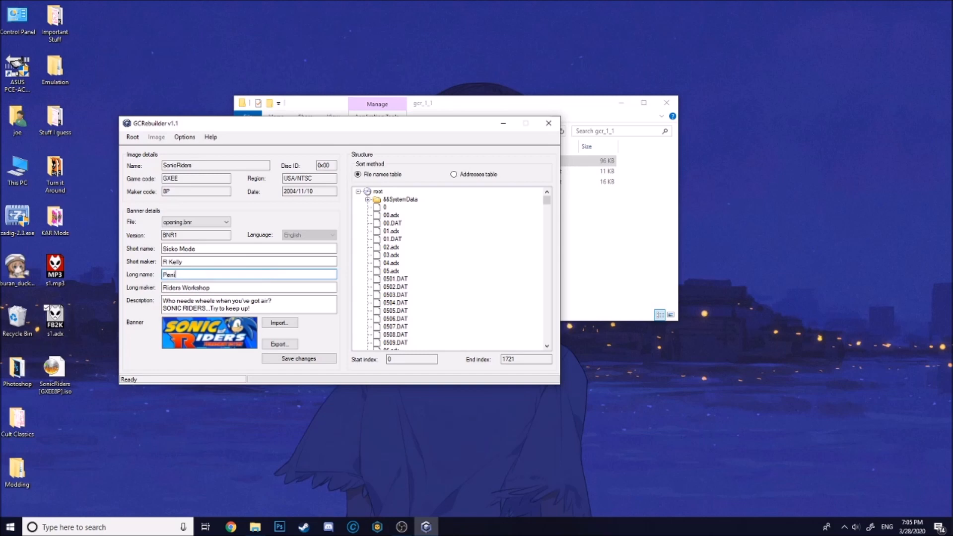
pyautogui.write('s Rangers Go!')
pyautogui.press('Tab')
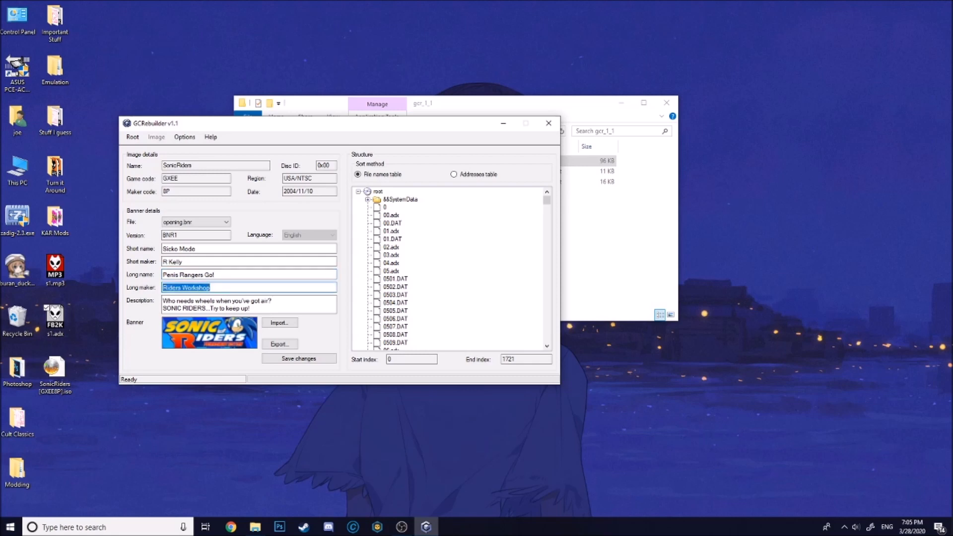
pyautogui.write('Kurt Cobain')
pyautogui.press('Tab')
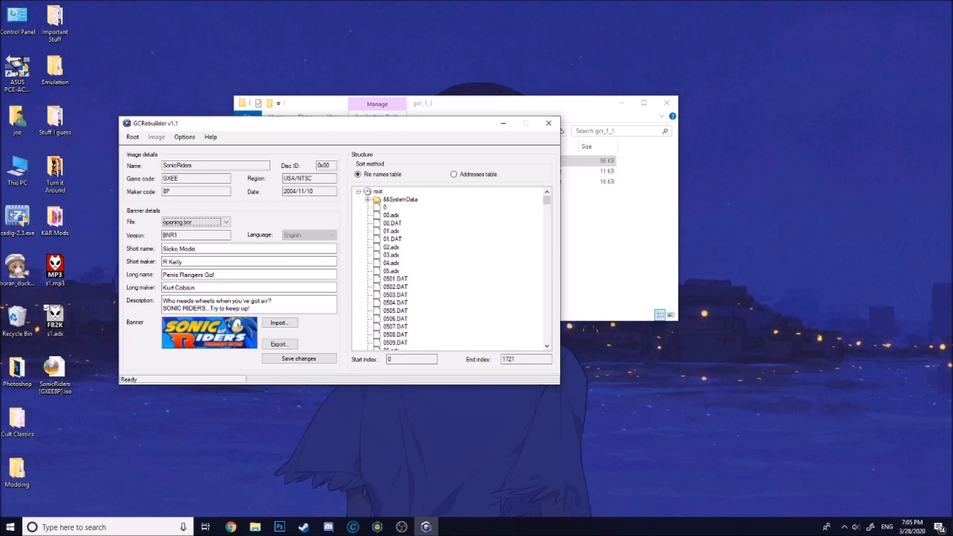
# Replace the banner description with "Very epic funny monkey go brrr hahahaha".
pyautogui.moveTo(250, 308); pyautogui.dragTo(122, 300)
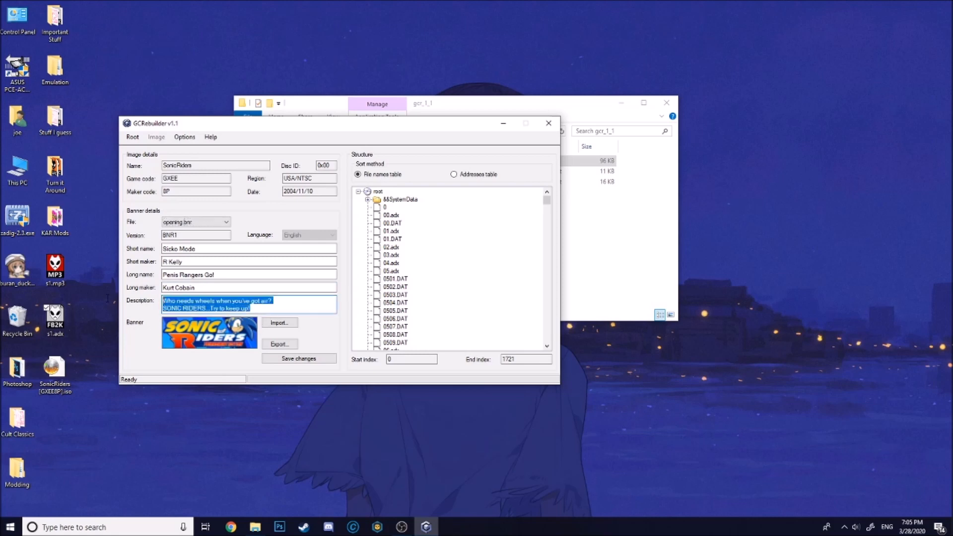
pyautogui.write('Ver')
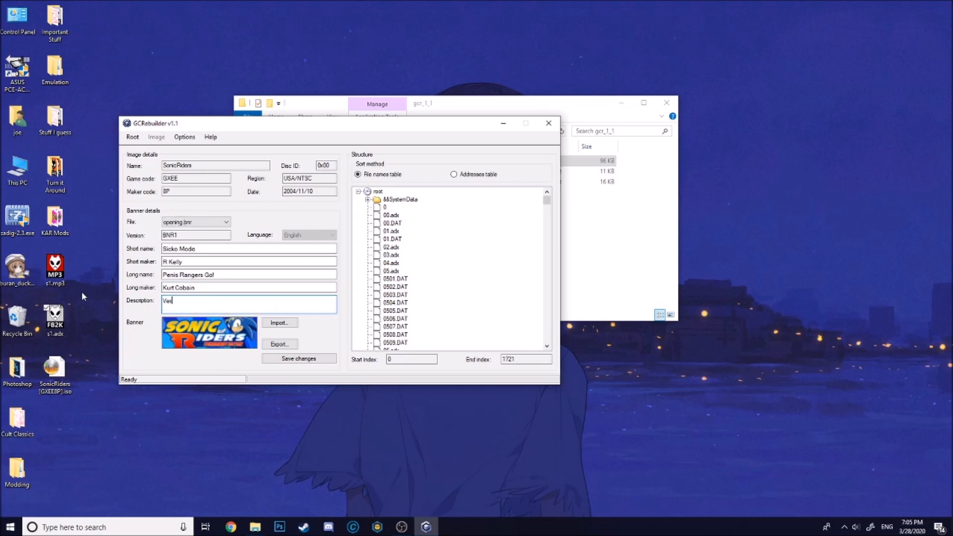
pyautogui.write('y epic funny monkey go brrrr hahahaha')
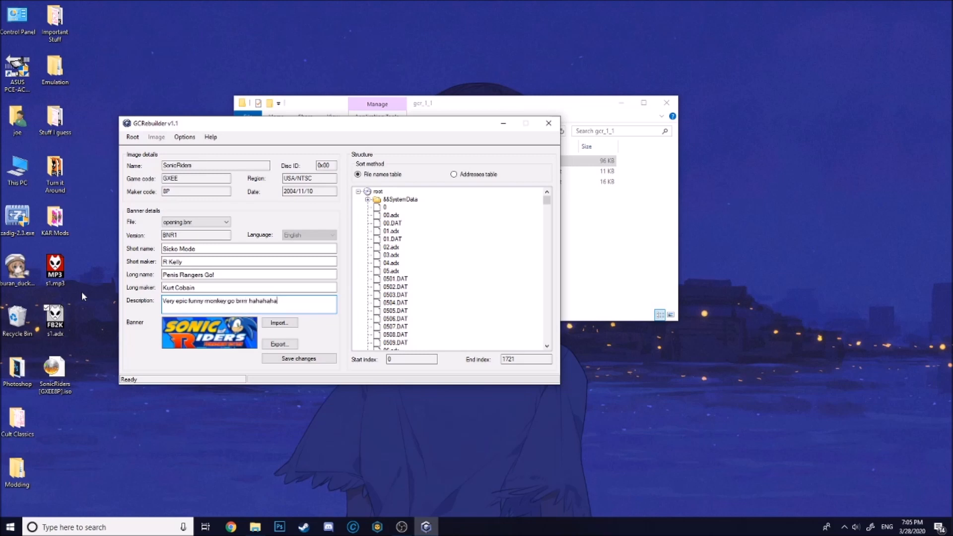
# Set the output image to bruh.iso on the desktop and rebuild the ISO from the loaded root.
pyautogui.click(132, 137)
pyautogui.click(144, 158)
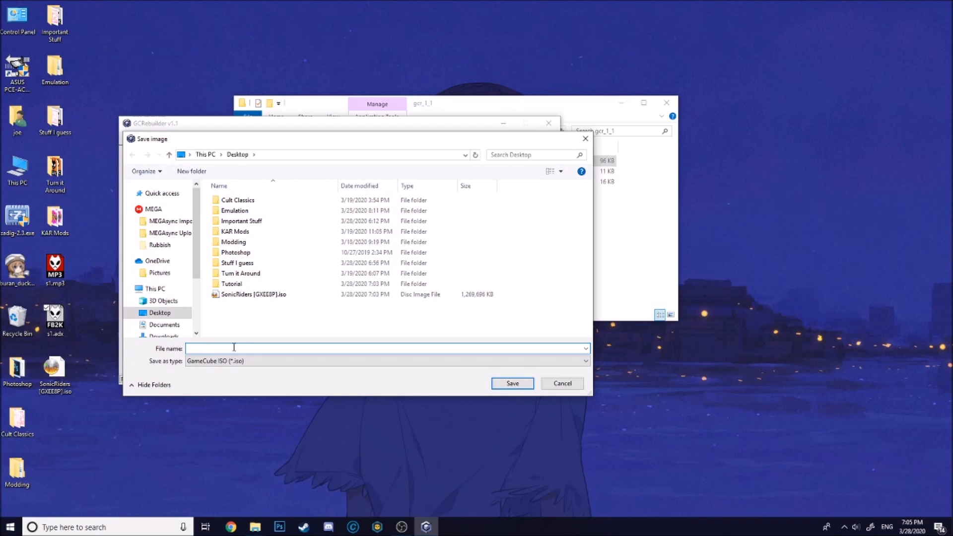
pyautogui.write('Sonic')
pyautogui.press('Return')
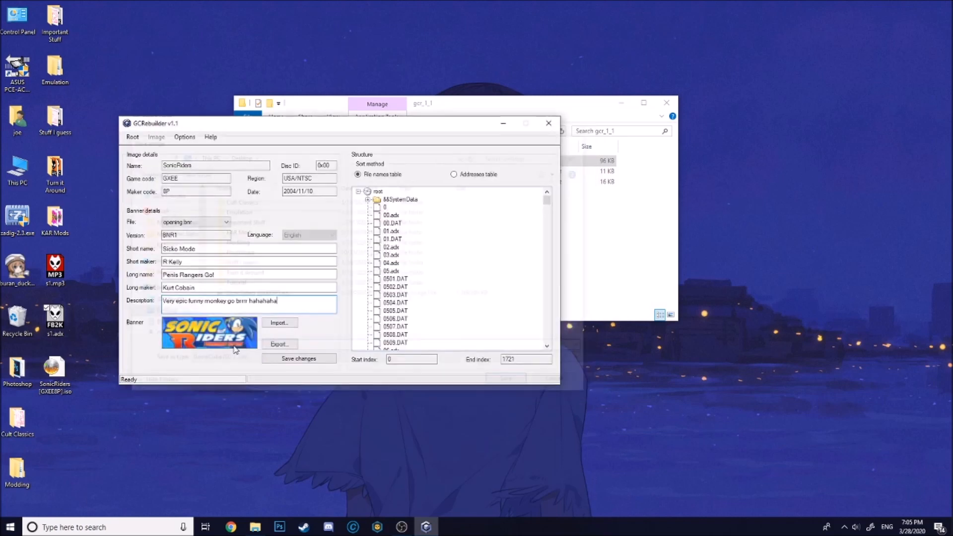
pyautogui.click(132, 137)
pyautogui.click(158, 190)
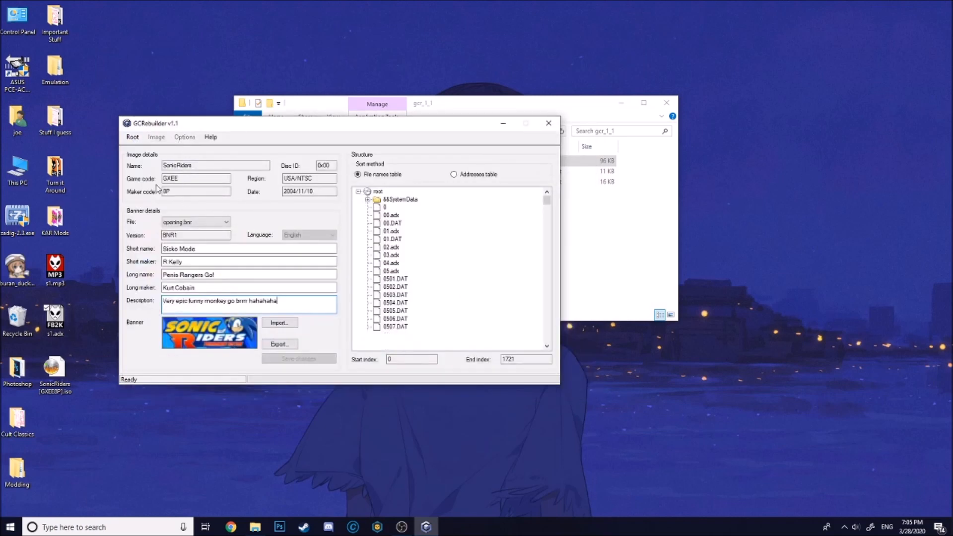
# Delete SonicRiders [GXEE8P].iso from the desktop and dismiss the rebuild's completion dialog.
pyautogui.rightClick(60, 373)
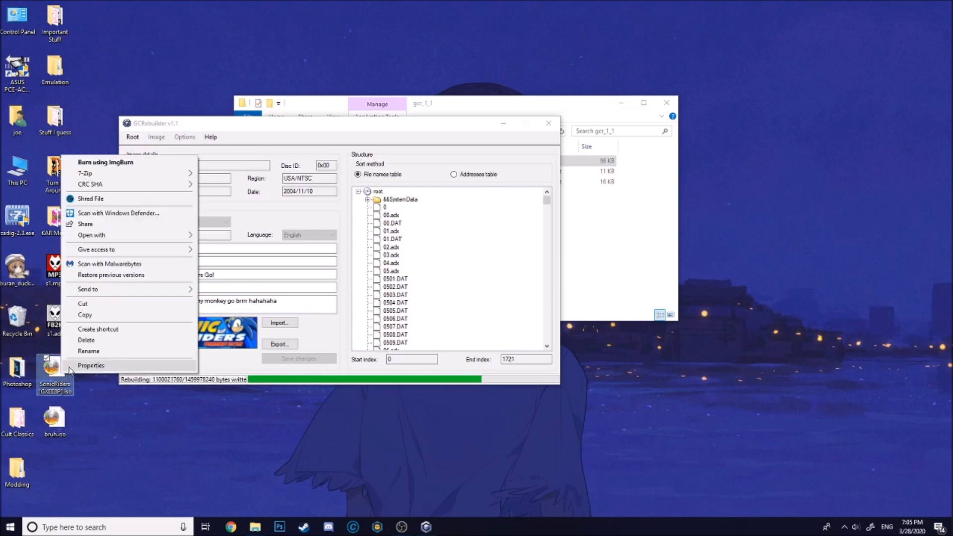
pyautogui.click(83, 345)
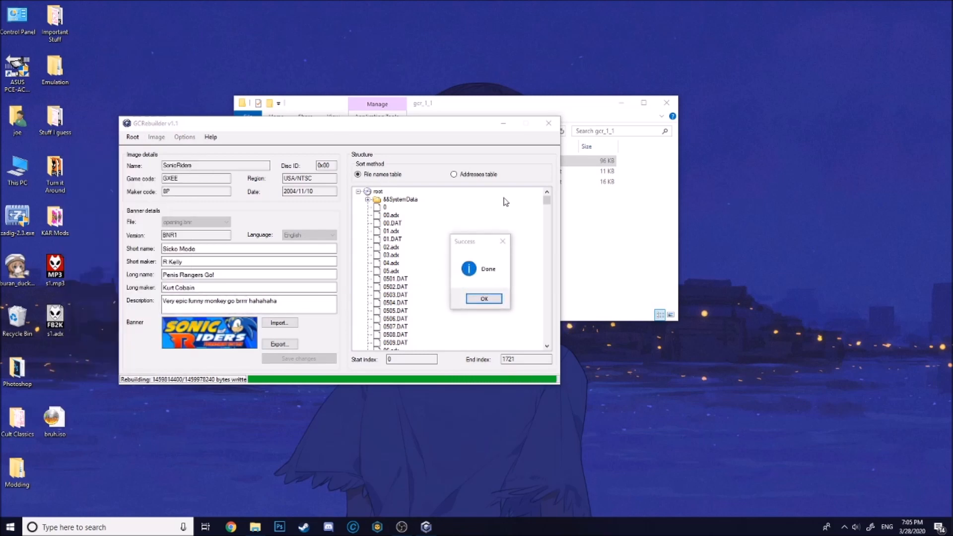
pyautogui.click(482, 299)
pyautogui.click(293, 123)
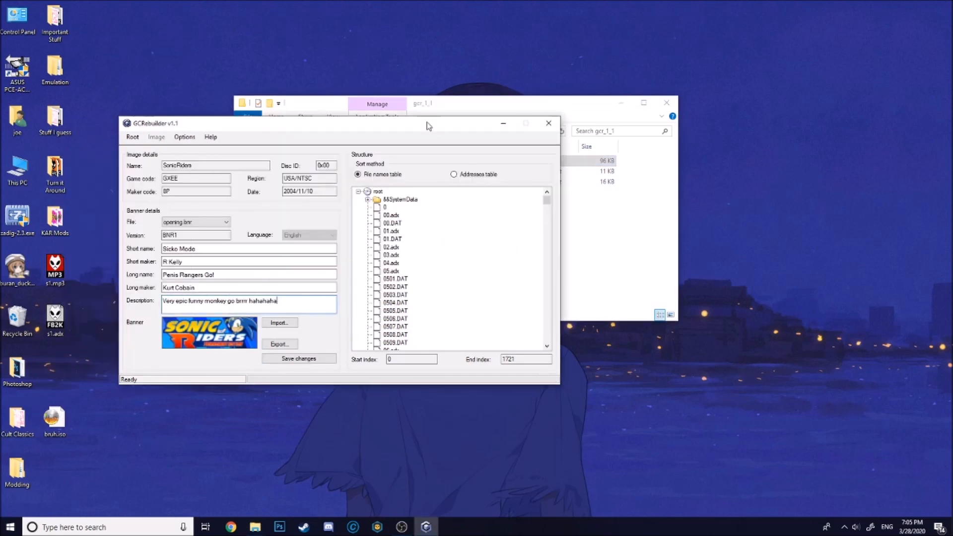
# Close the rebuilder and move bruh.iso from the desktop into the Games > Gamecube folder of FM-v5.9-Slippi-r18-Win.
pyautogui.click(544, 128)
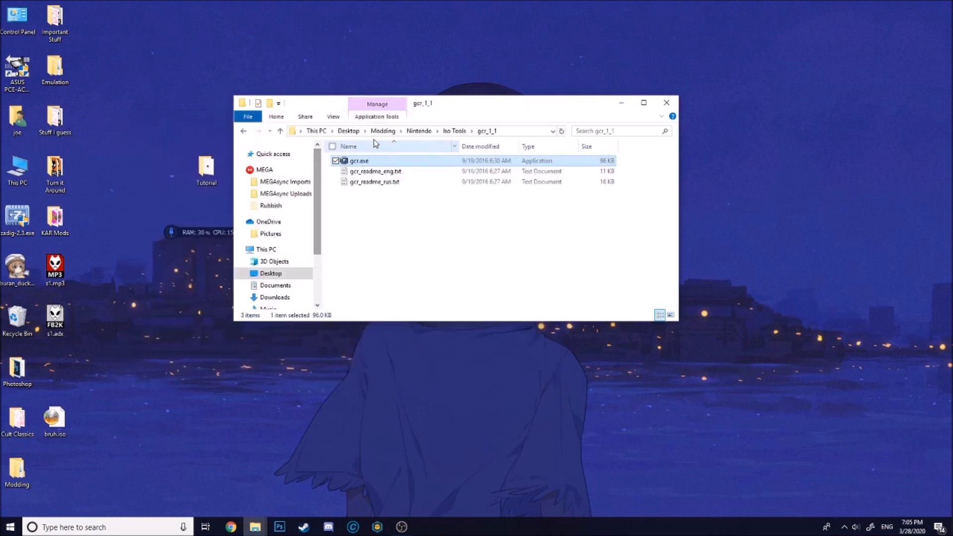
pyautogui.click(348, 131)
pyautogui.click(363, 172)
pyautogui.doubleClick(363, 171)
pyautogui.doubleClick(370, 202)
pyautogui.doubleClick(362, 161)
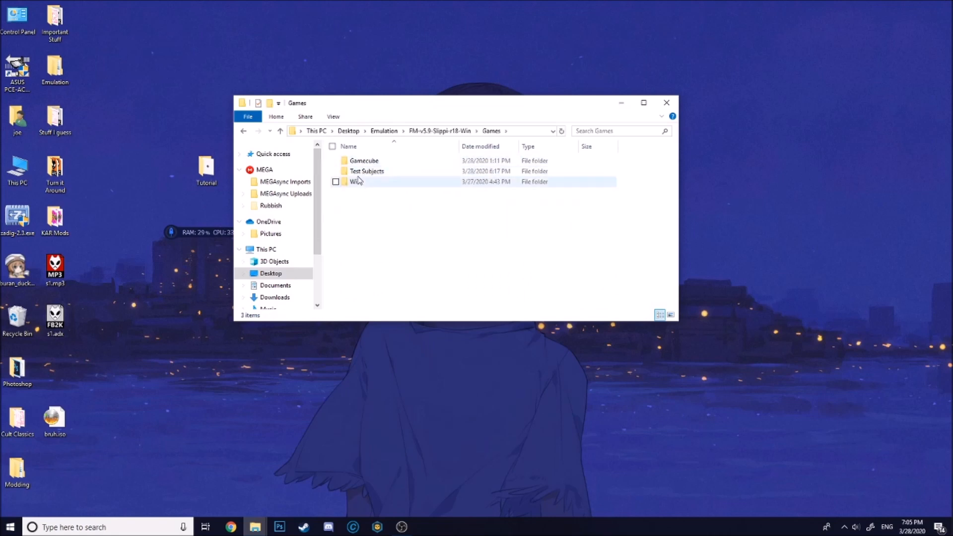
pyautogui.doubleClick(364, 160)
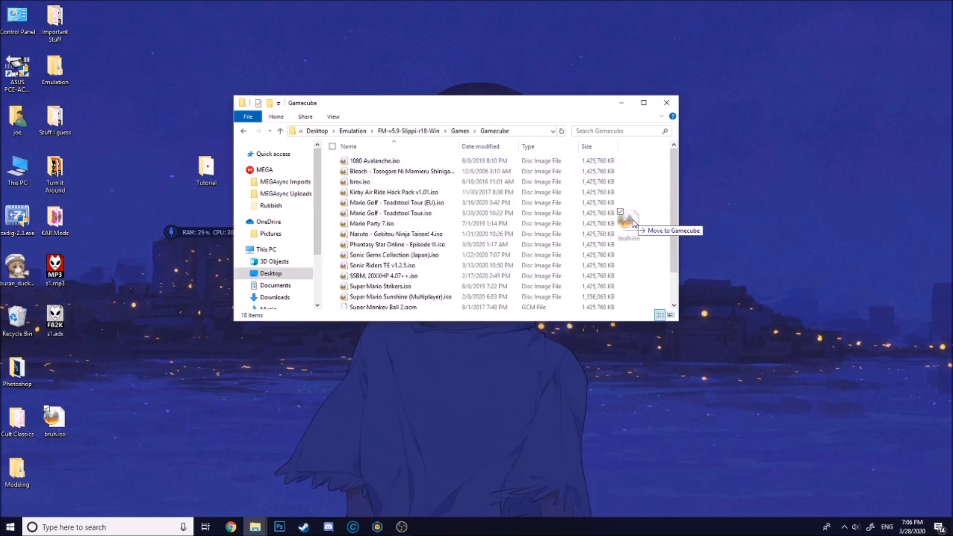
pyautogui.scroll(-2, 617, 217)
# Launch Dolphin.exe from the Dolphin-x64 folder inside Emulation and maximize the emulator window.
pyautogui.click(400, 131)
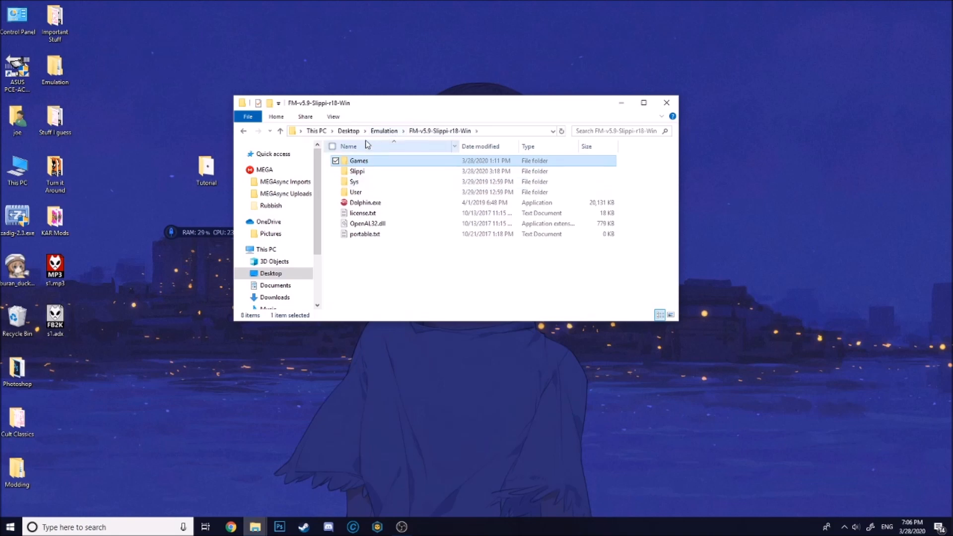
pyautogui.click(384, 132)
pyautogui.doubleClick(357, 182)
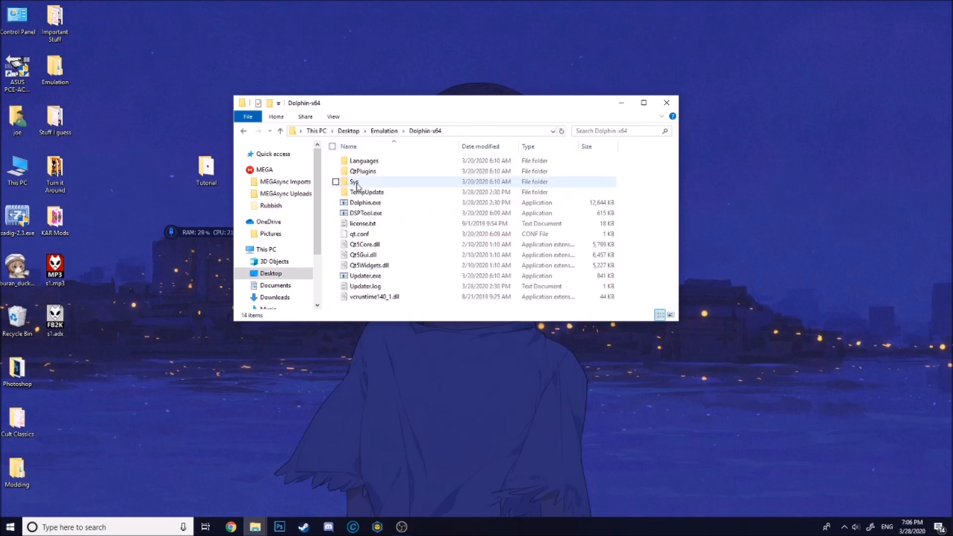
pyautogui.doubleClick(373, 203)
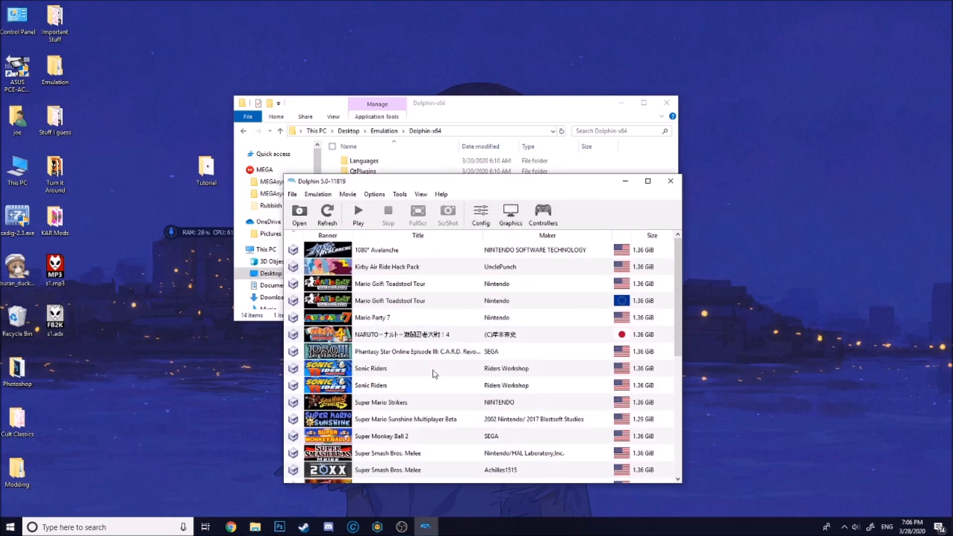
pyautogui.click(648, 180)
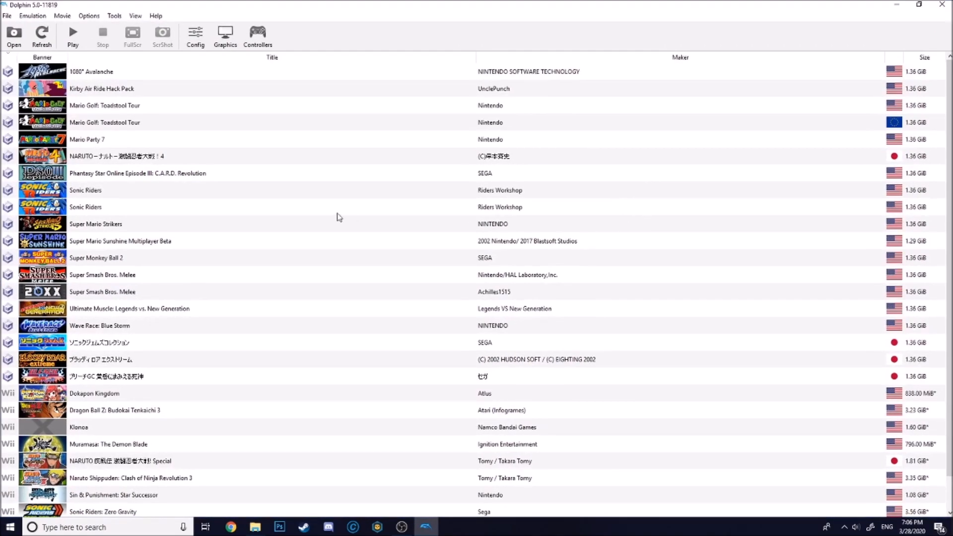
# Examine the codes, banner info and file system in the properties of the bruh.iso Sonic Riders entry.
pyautogui.click(872, 209)
pyautogui.rightClick(872, 209)
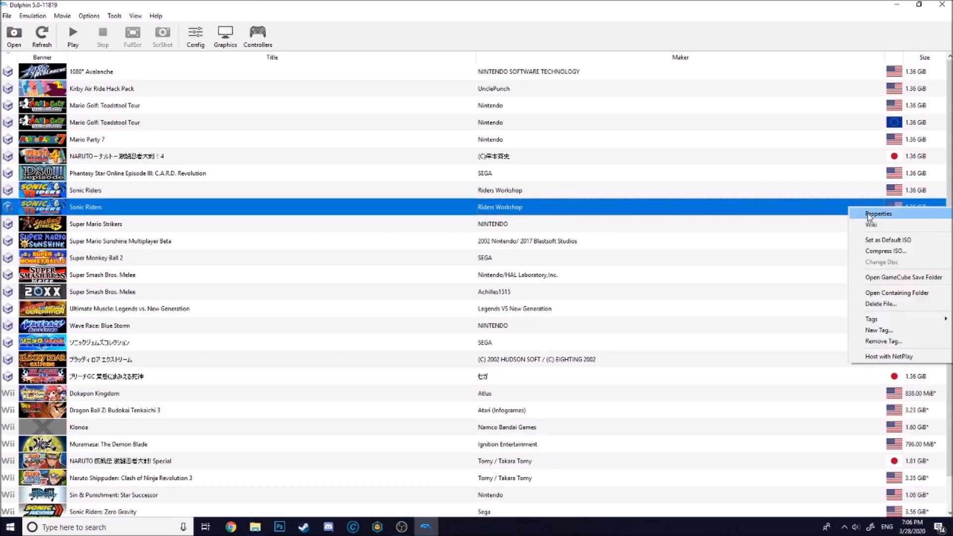
pyautogui.click(883, 213)
pyautogui.click(476, 131)
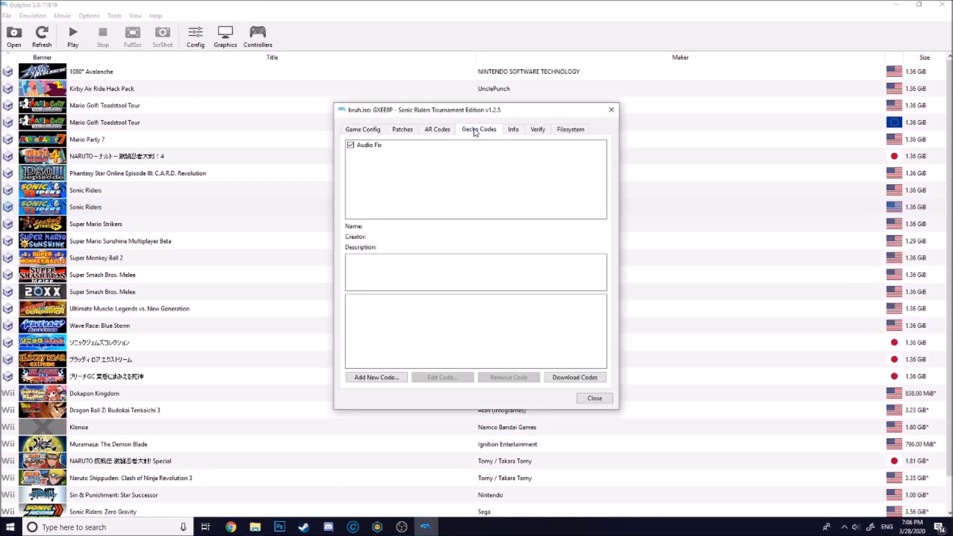
pyautogui.click(436, 130)
pyautogui.click(529, 132)
pyautogui.click(515, 132)
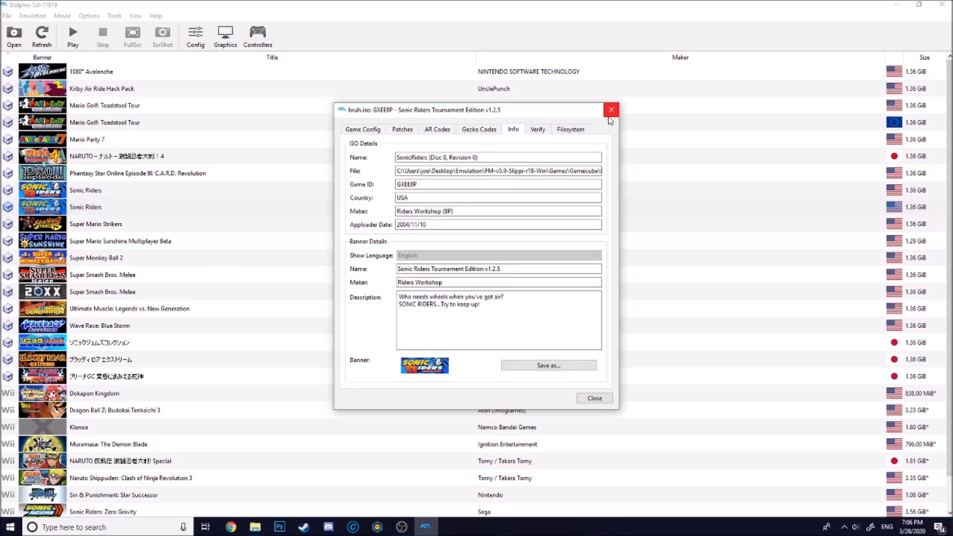
pyautogui.click(573, 130)
pyautogui.scroll(-20, 528, 196)
pyautogui.moveTo(599, 170); pyautogui.dragTo(594, 381)
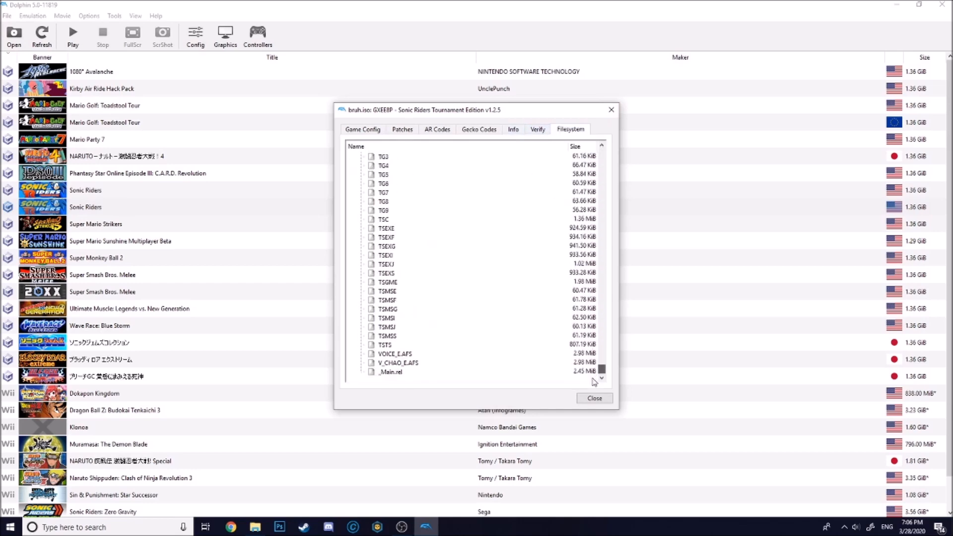
pyautogui.click(611, 109)
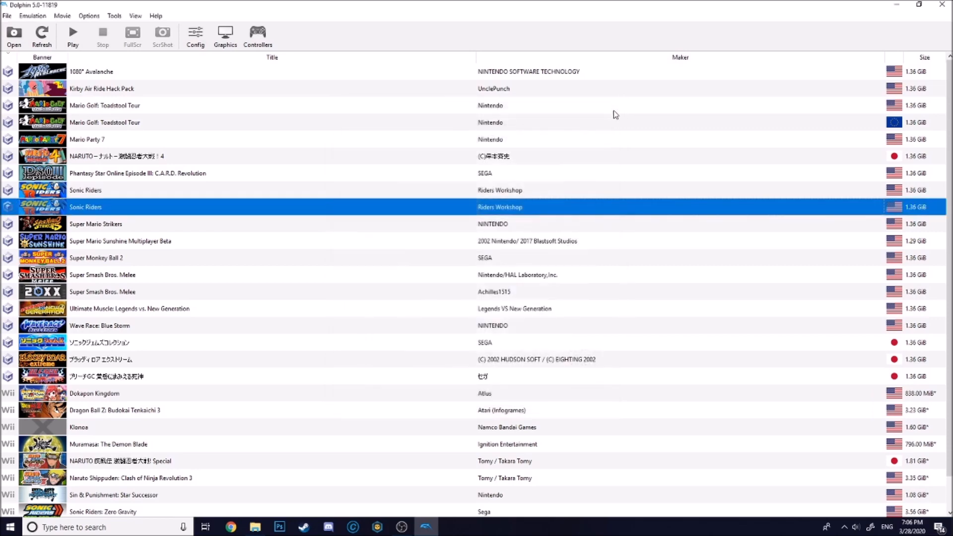
# Boot the bruh.iso copy of Sonic Riders and enter Free Race under Normal Race.
pyautogui.doubleClick(118, 205)
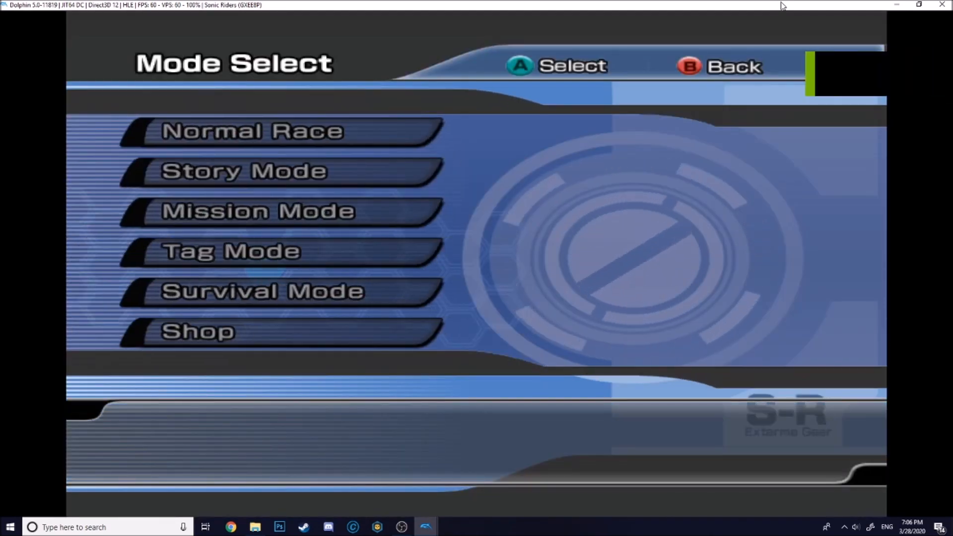
pyautogui.press('x')
pyautogui.press('x')
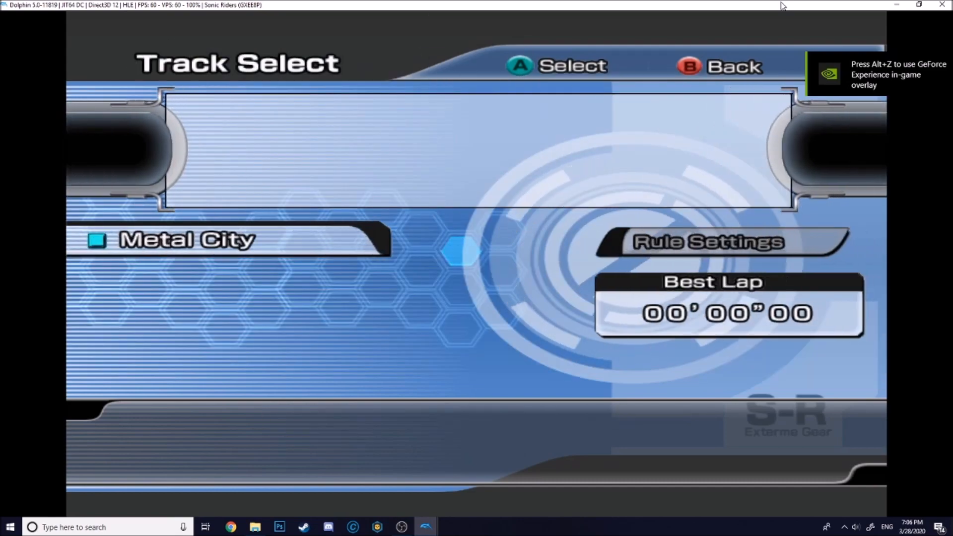
pyautogui.press('x')
pyautogui.press('Down')
pyautogui.press('Right')
pyautogui.press('Down')
pyautogui.press('Down')
pyautogui.press('Down')
pyautogui.press('Down')
pyautogui.press('Down')
pyautogui.press('Down')
pyautogui.press('x')
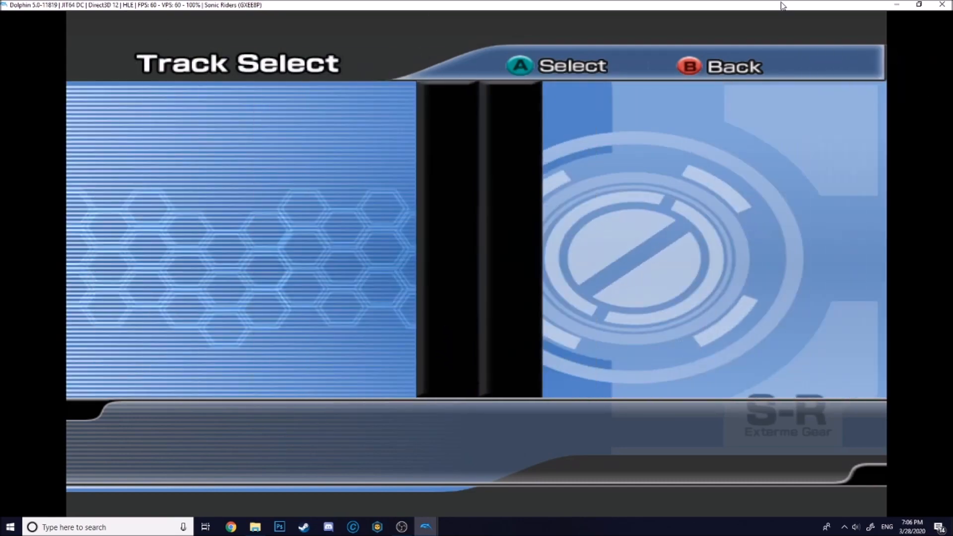
pyautogui.press('x')
pyautogui.press('x')
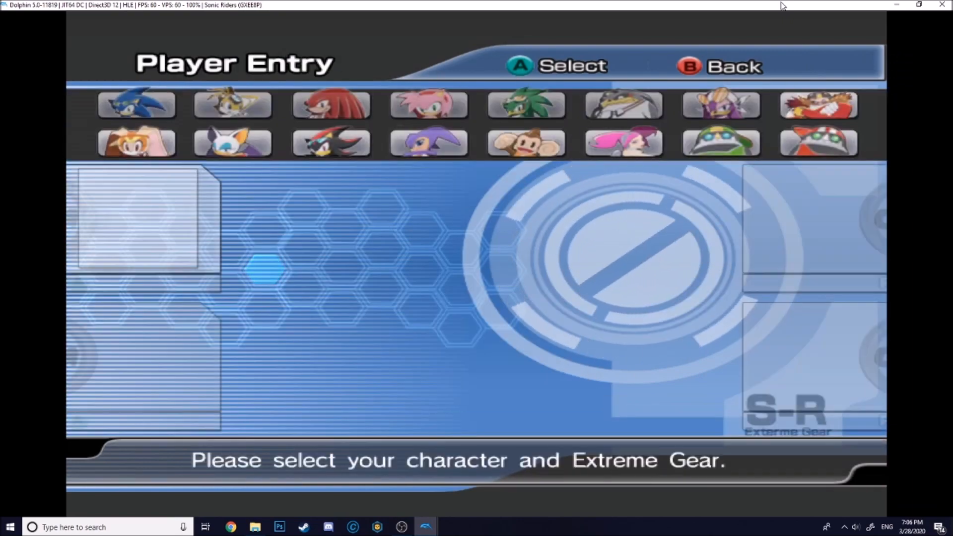
pyautogui.press('z')
pyautogui.press('z')
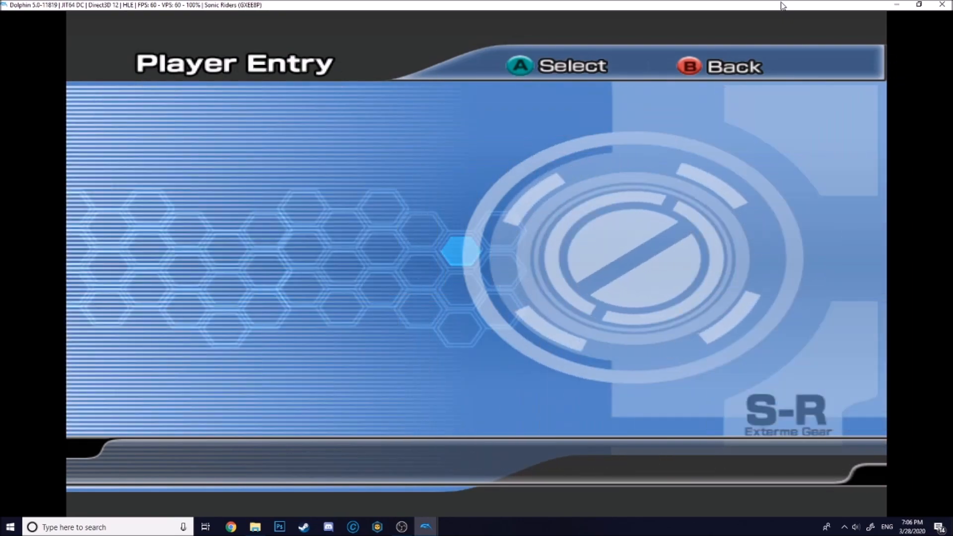
pyautogui.press('z')
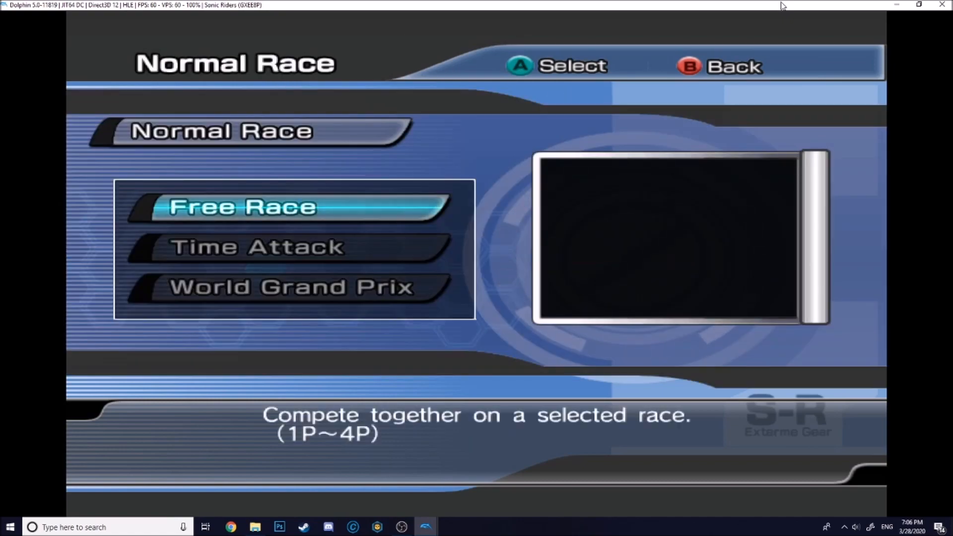
# Enter Free Race, choose the Metal City track, and join as player one.
pyautogui.press('x')
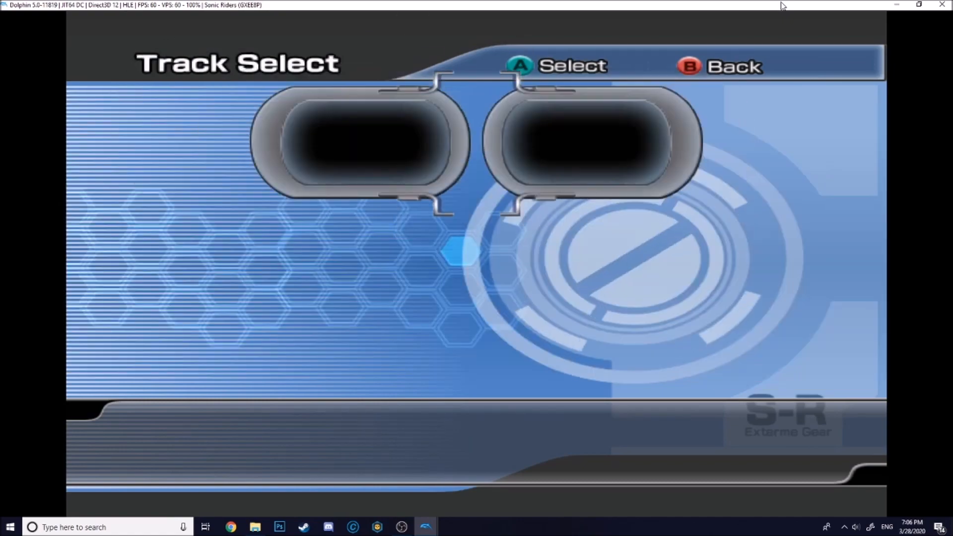
pyautogui.press('x')
pyautogui.press('x')
pyautogui.press('x')
# Choose Sonic the Hedgehog with the Blue Star II gear and start the race.
pyautogui.press('Right')
pyautogui.press('Right')
pyautogui.press('Right')
pyautogui.press('Right')
pyautogui.press('Right')
pyautogui.press('Right')
pyautogui.press('Right')
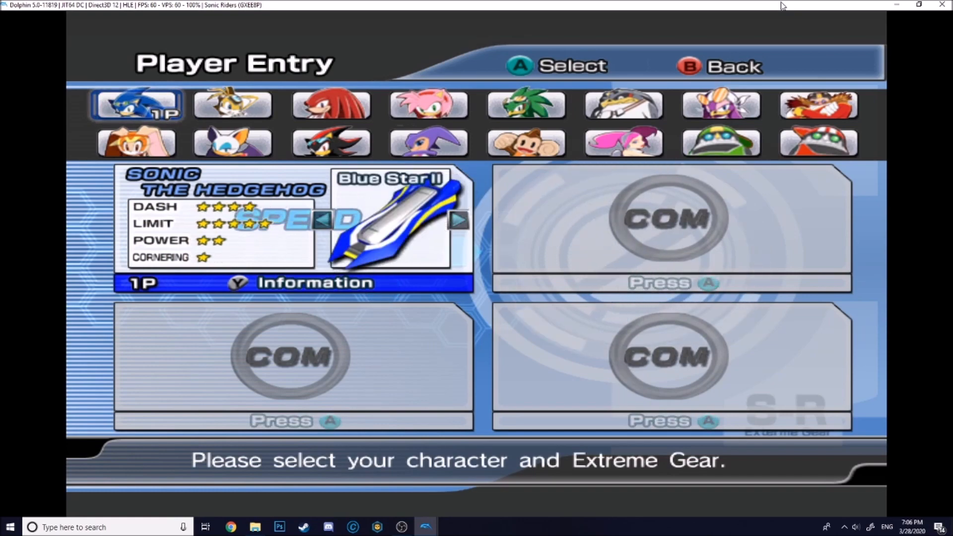
pyautogui.press('x')
pyautogui.press('Return')
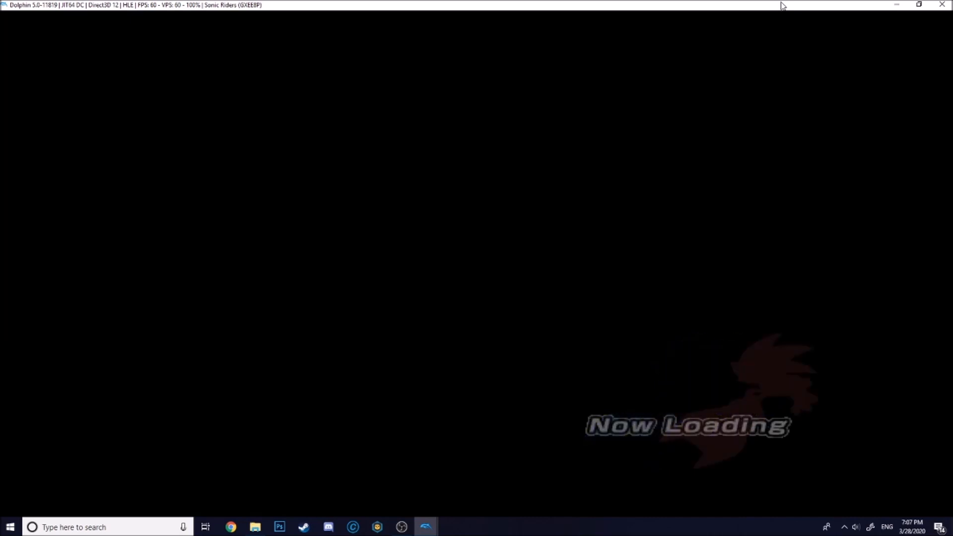
# Play the Metal City race to test the modified game, and pause it.
pyautogui.press('Return')
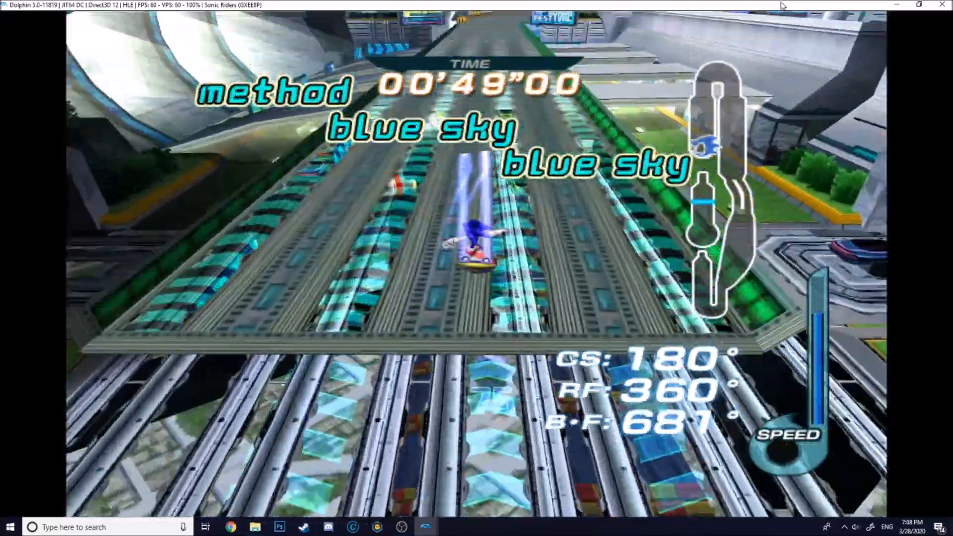
pyautogui.press('Return')
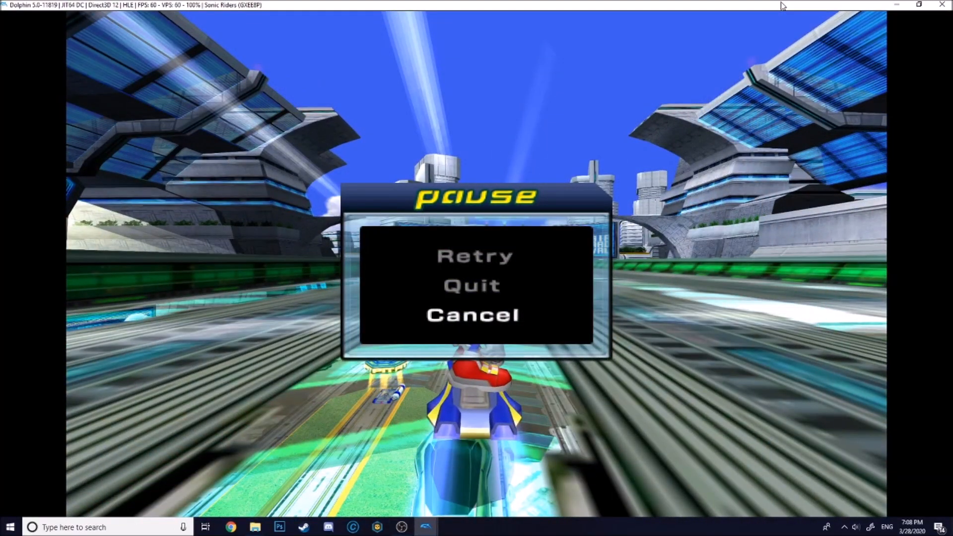